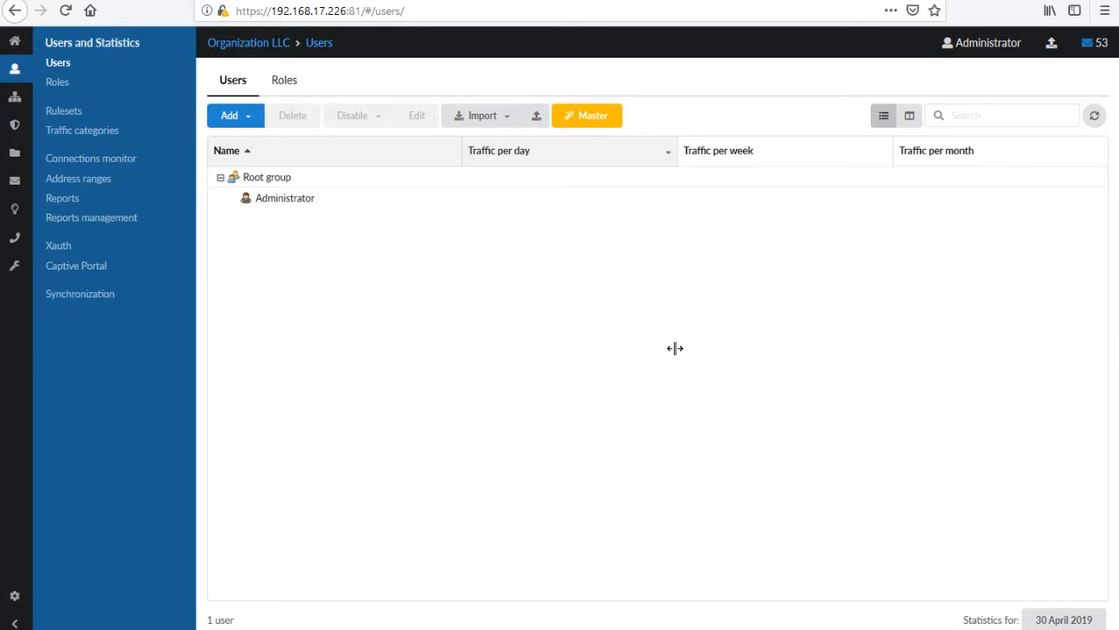
Start a user import from a file and load "import from file.txt" from the ICS CUBE folder
left_click(513, 120)
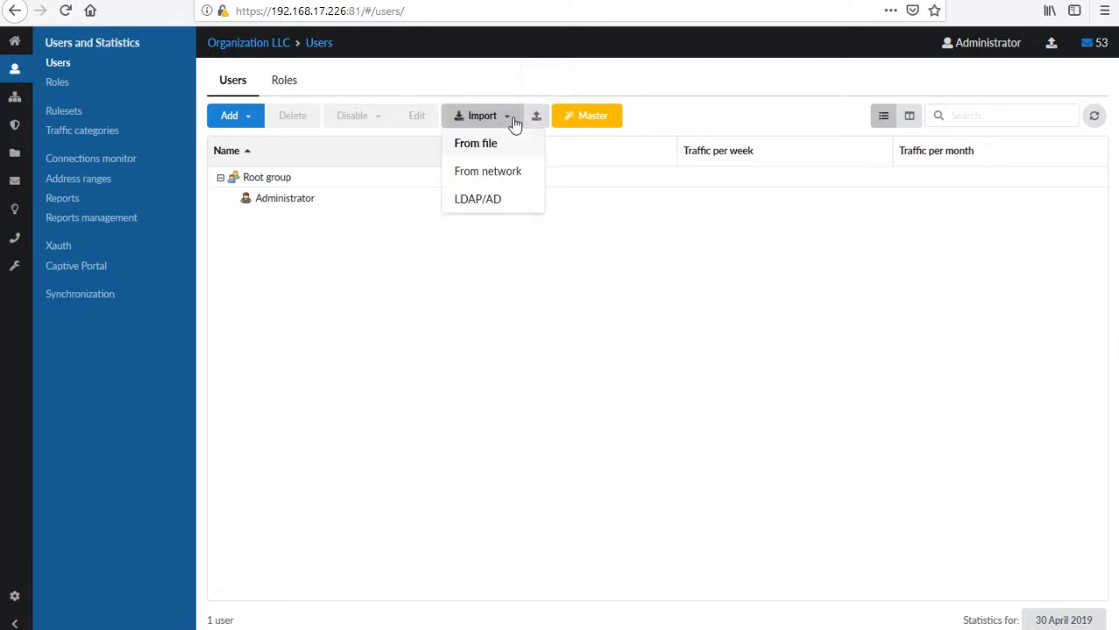
left_click(510, 142)
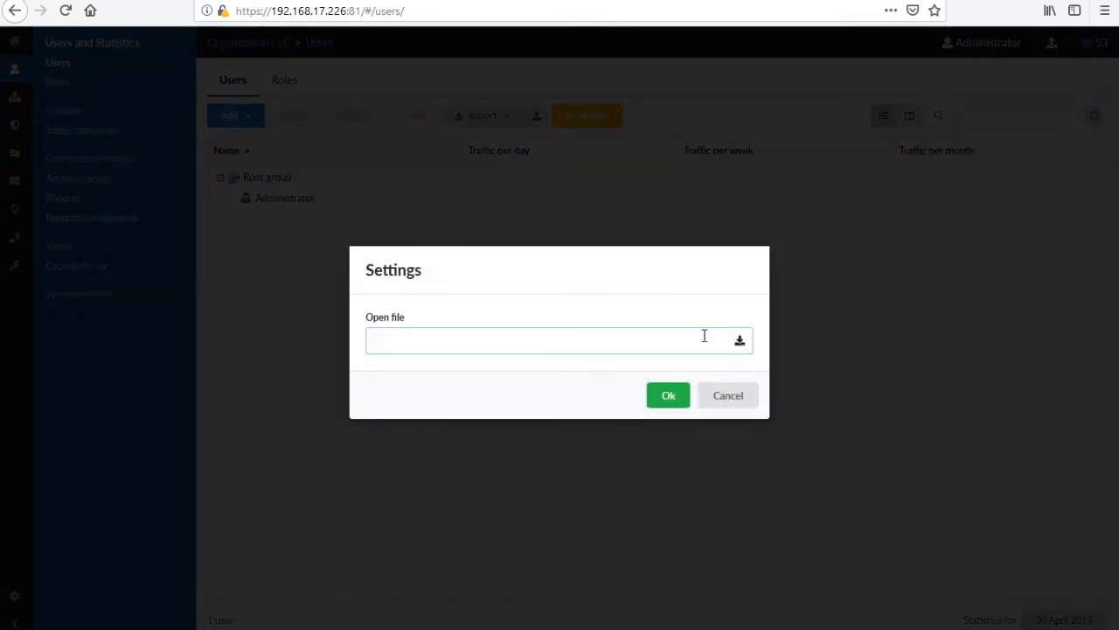
left_click(740, 341)
left_click(254, 84)
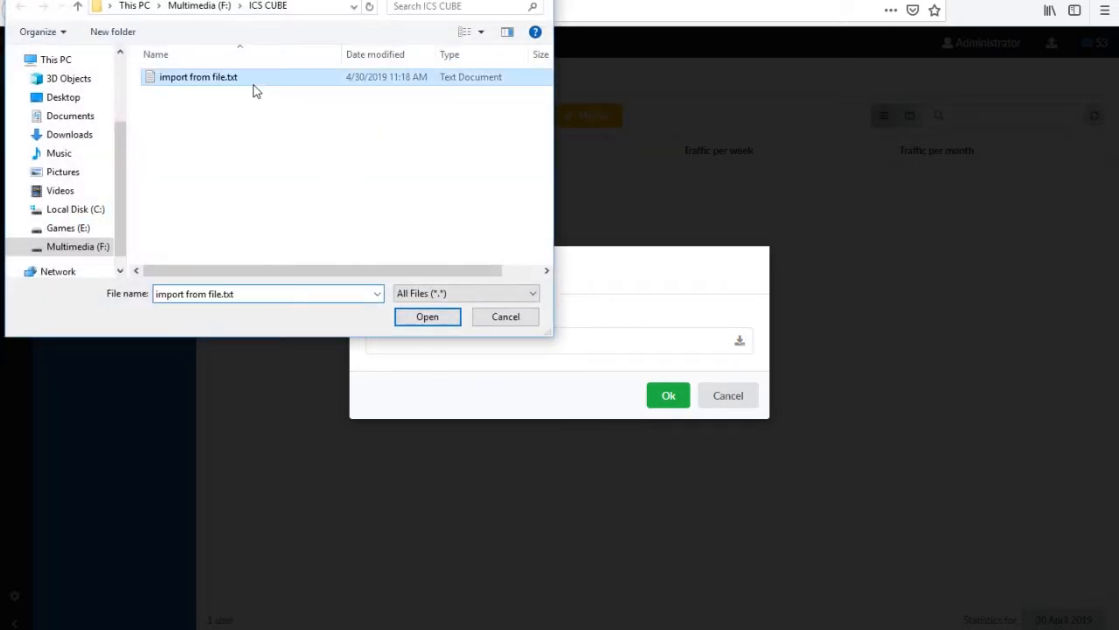
left_click(404, 317)
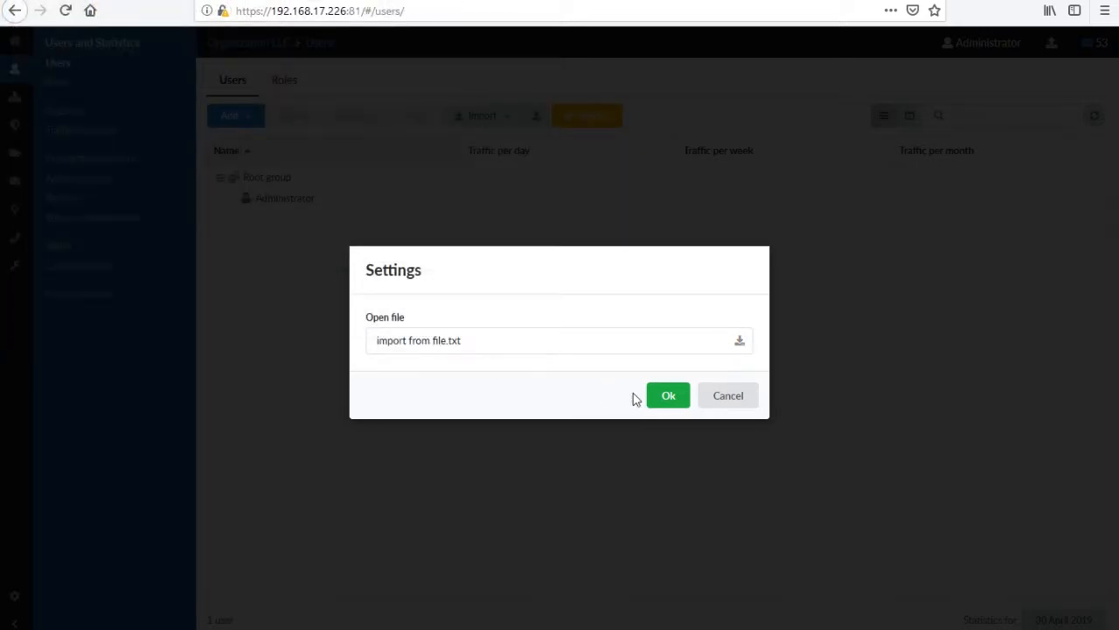
left_click(667, 398)
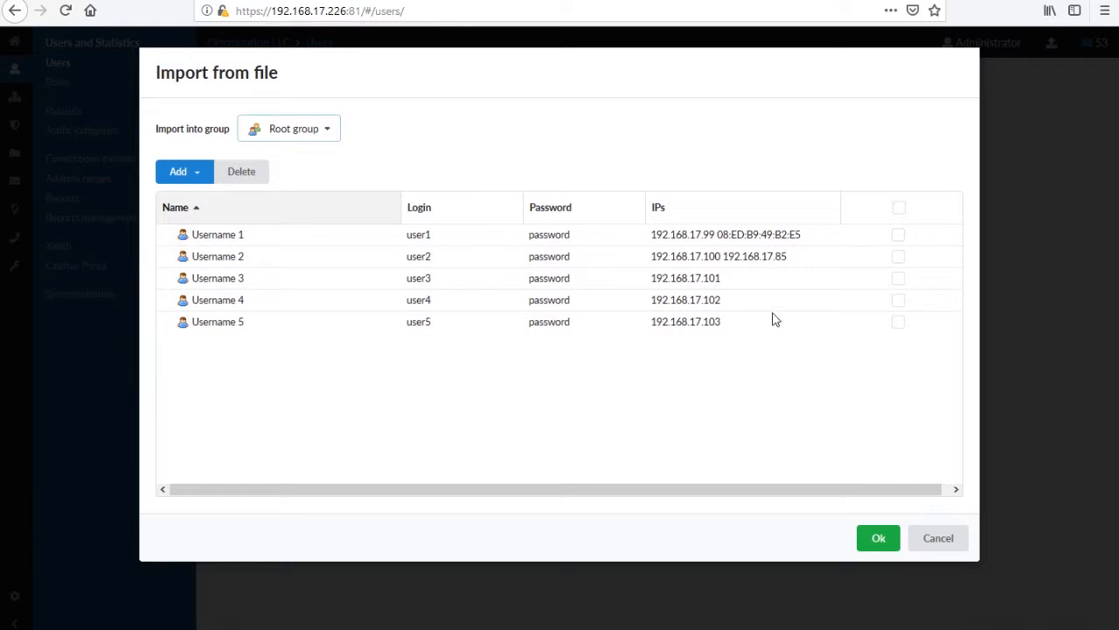
Mark Username 1, Username 2 and Username 4 and import them into the Root group
left_click(900, 236)
left_click(902, 257)
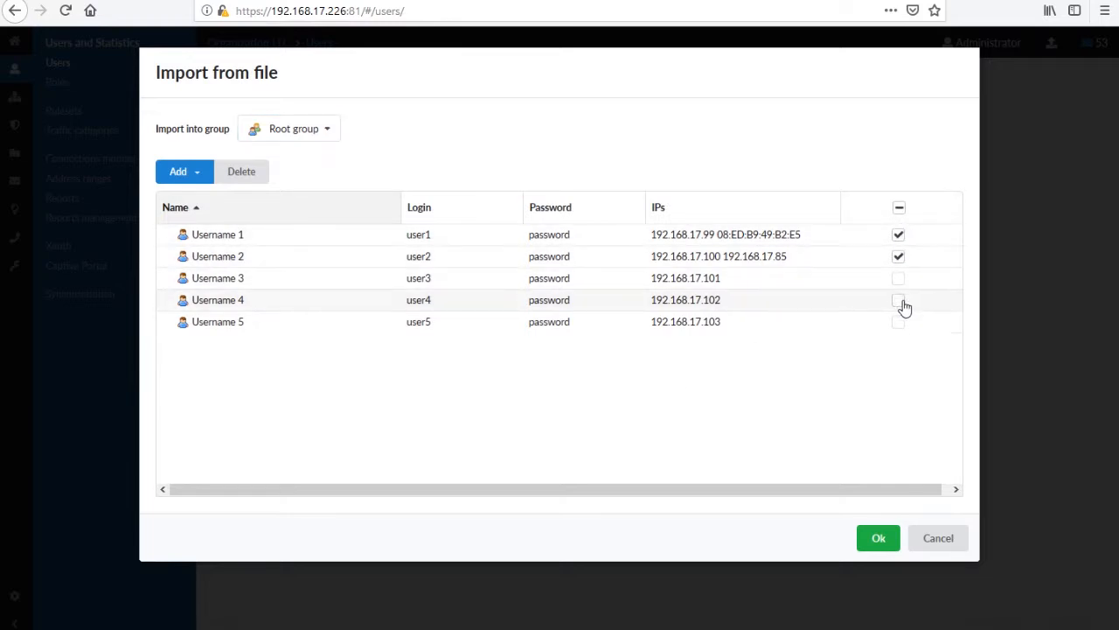
left_click(900, 302)
left_click(882, 538)
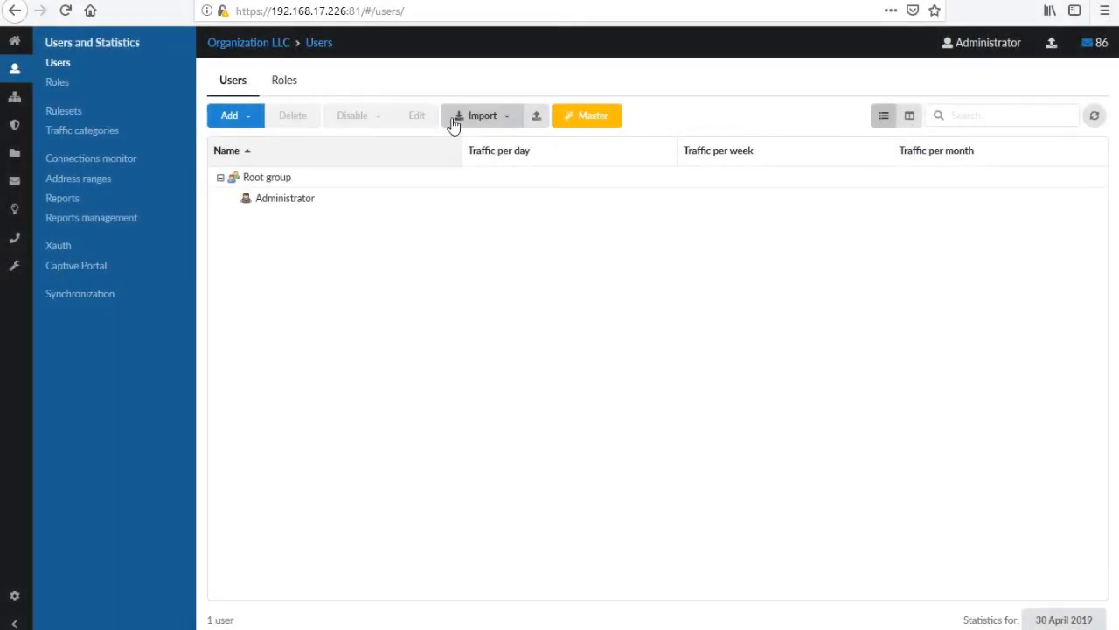
Start a user import from the network with the manually set network address 192.168.17.0/24
left_click(455, 122)
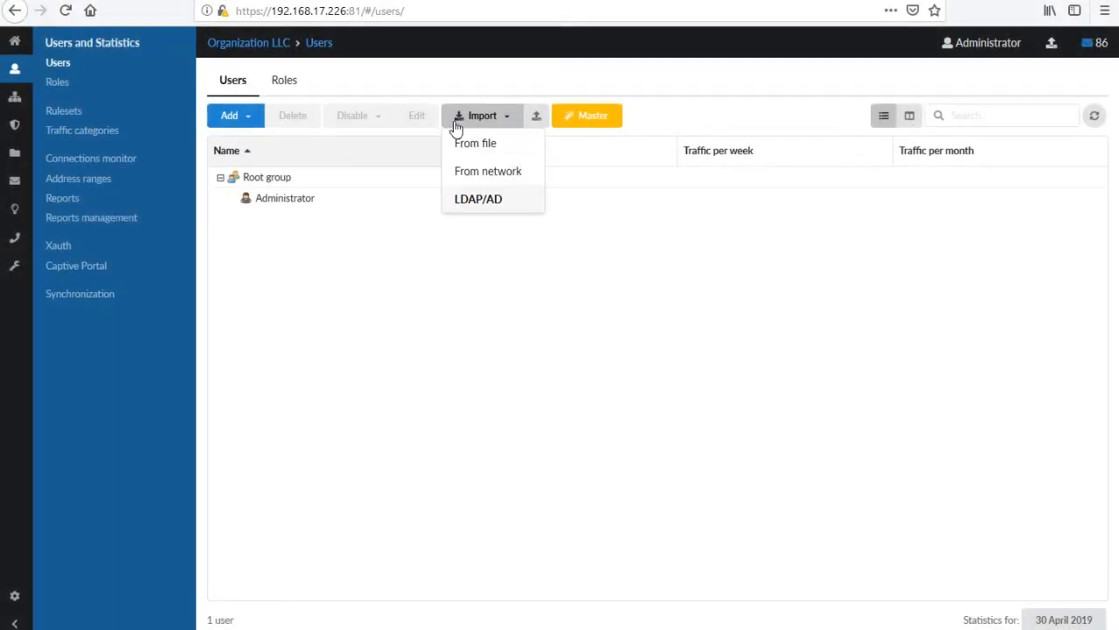
left_click(480, 171)
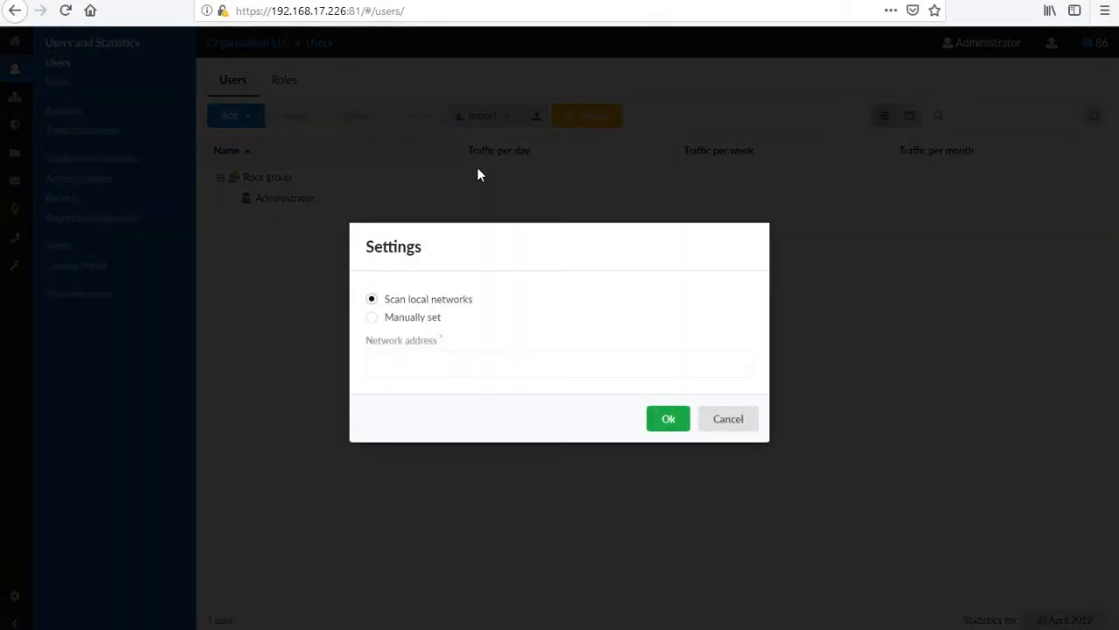
left_click(418, 326)
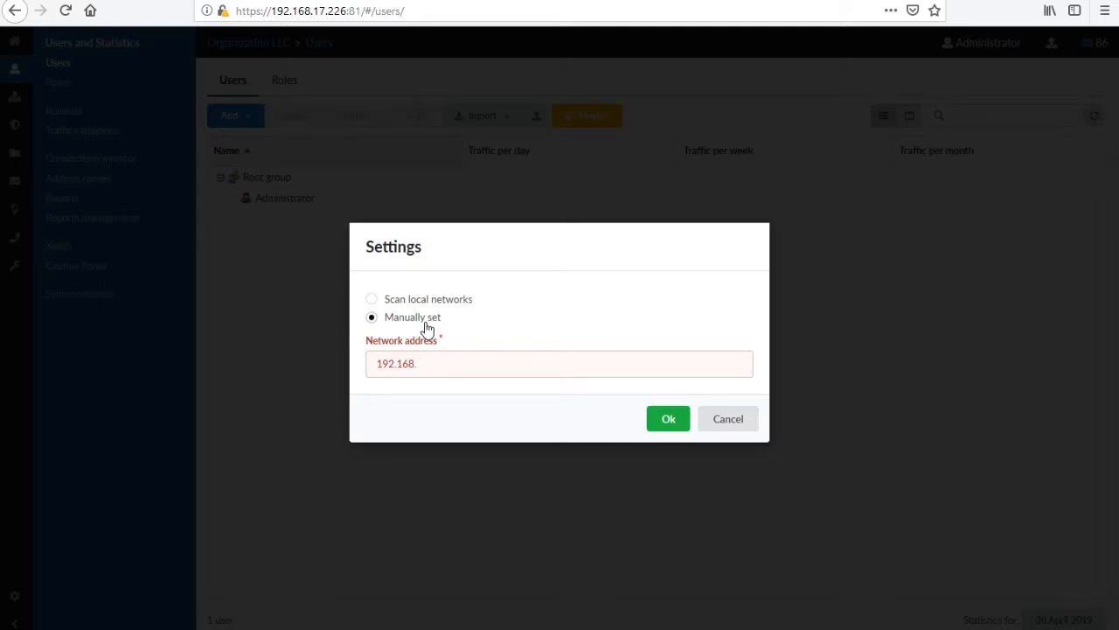
type("192.168.17.0/24")
left_click(689, 419)
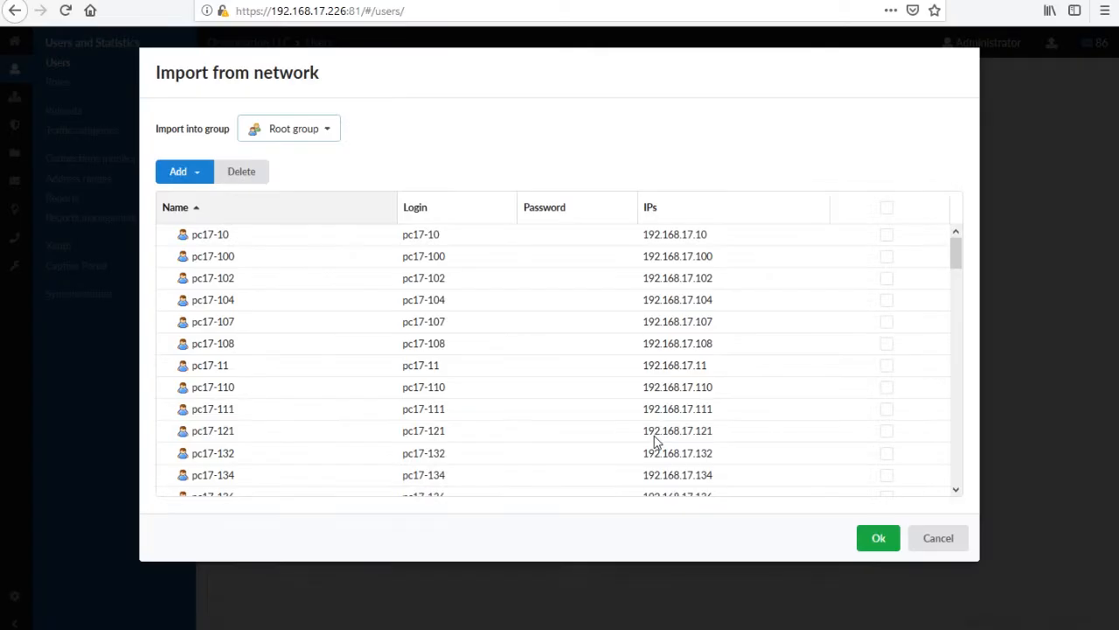
Mark hosts pc17-10, pc17-104, pc17-108, pc17-110, pc17-121 and pc17-132 and import them into the Root group
left_click(886, 235)
left_click(886, 300)
left_click(886, 343)
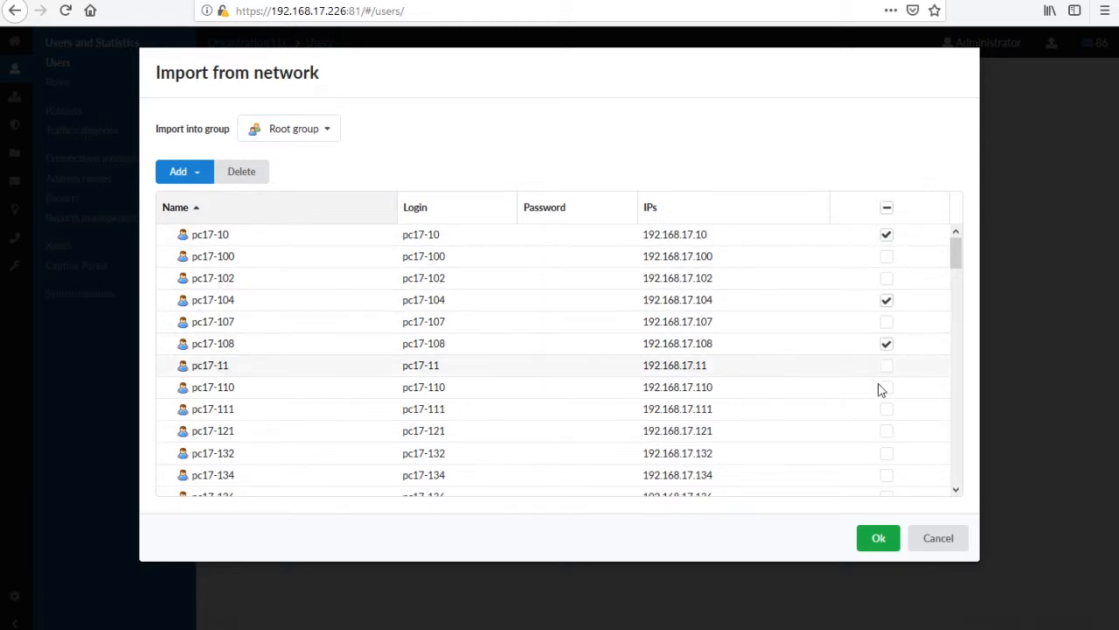
left_click(887, 387)
left_click(887, 431)
left_click(878, 538)
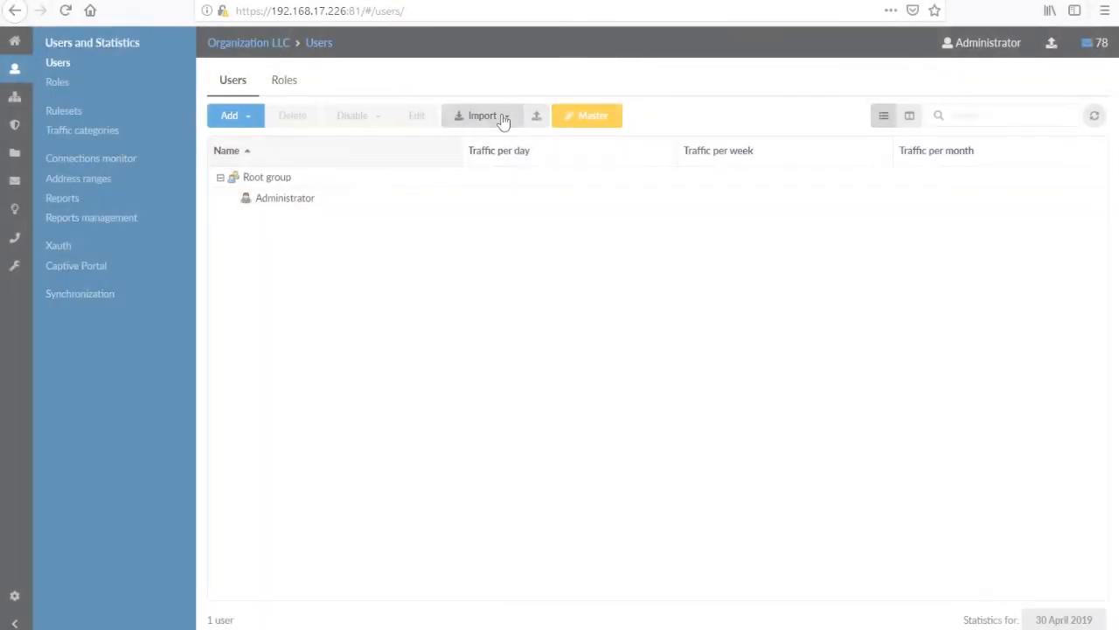
Start an LDAP/AD import from domain controller 192.168.17.220, domain office1.a-real.ru, entering the password for the testics login
left_click(500, 117)
left_click(488, 208)
triple_click(467, 220)
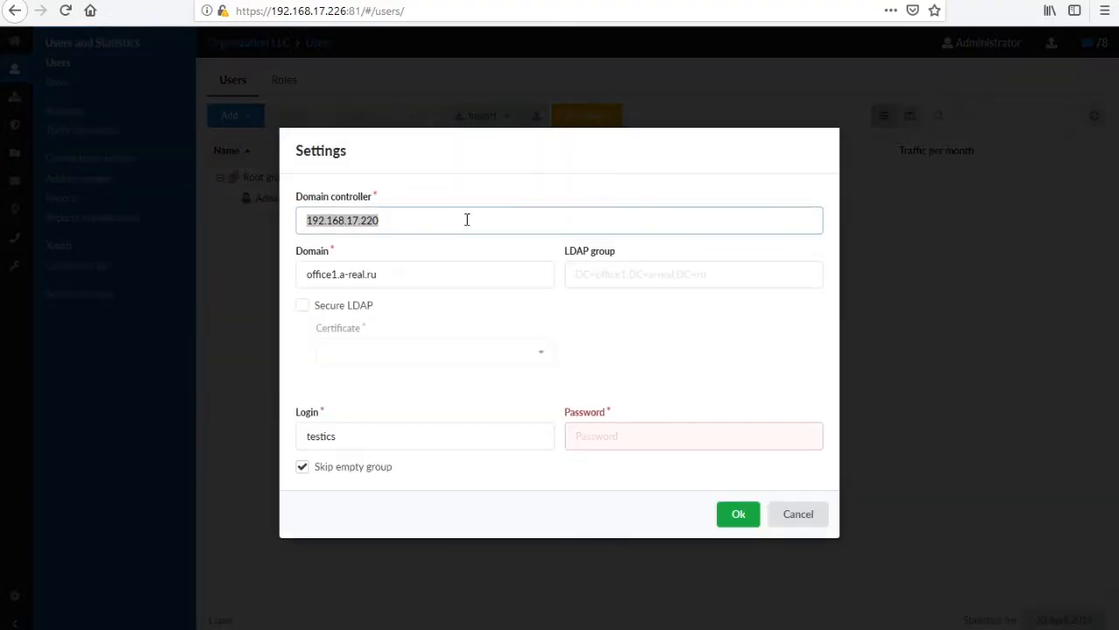
triple_click(451, 273)
triple_click(458, 439)
left_click(626, 427)
type("a")
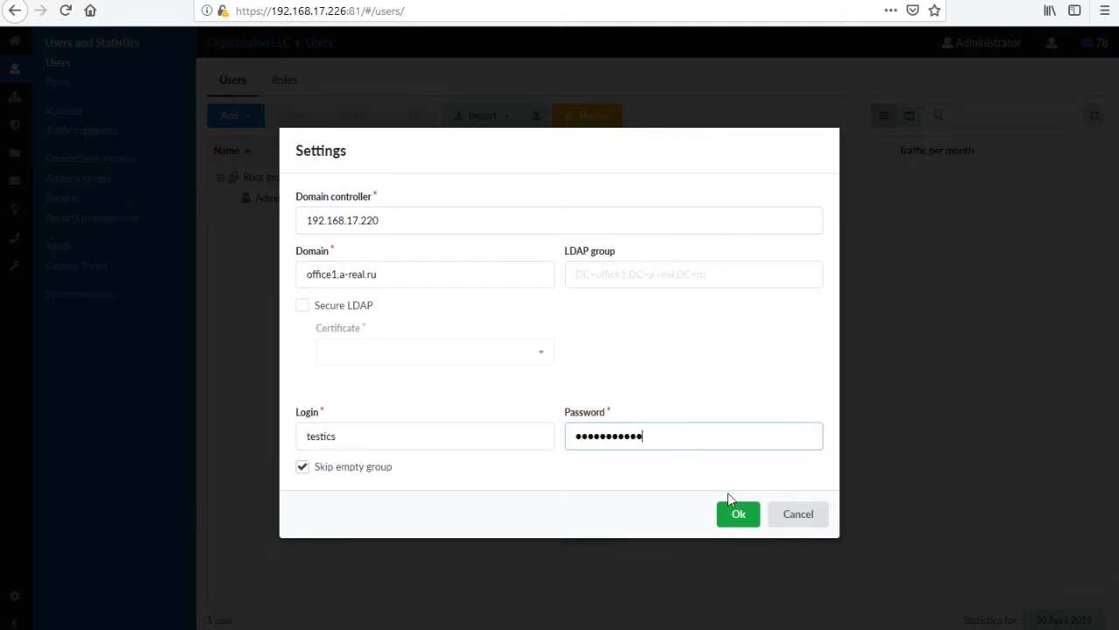
left_click(738, 514)
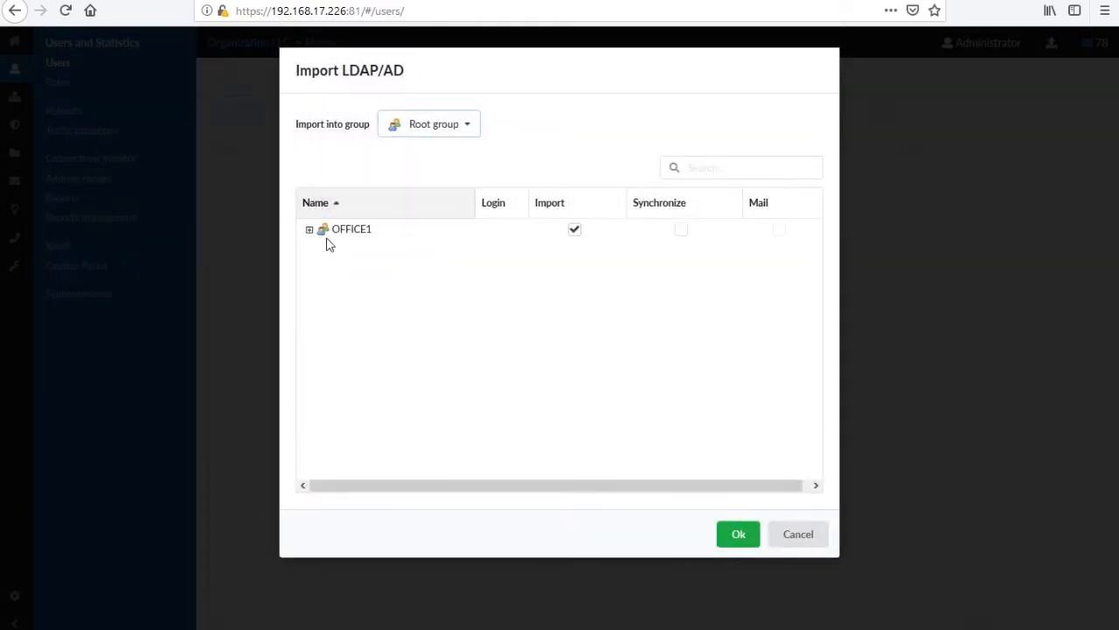
Limit the OFFICE1 import to User1, User2 and User3 of the test group and run it into the Root group
left_click(309, 229)
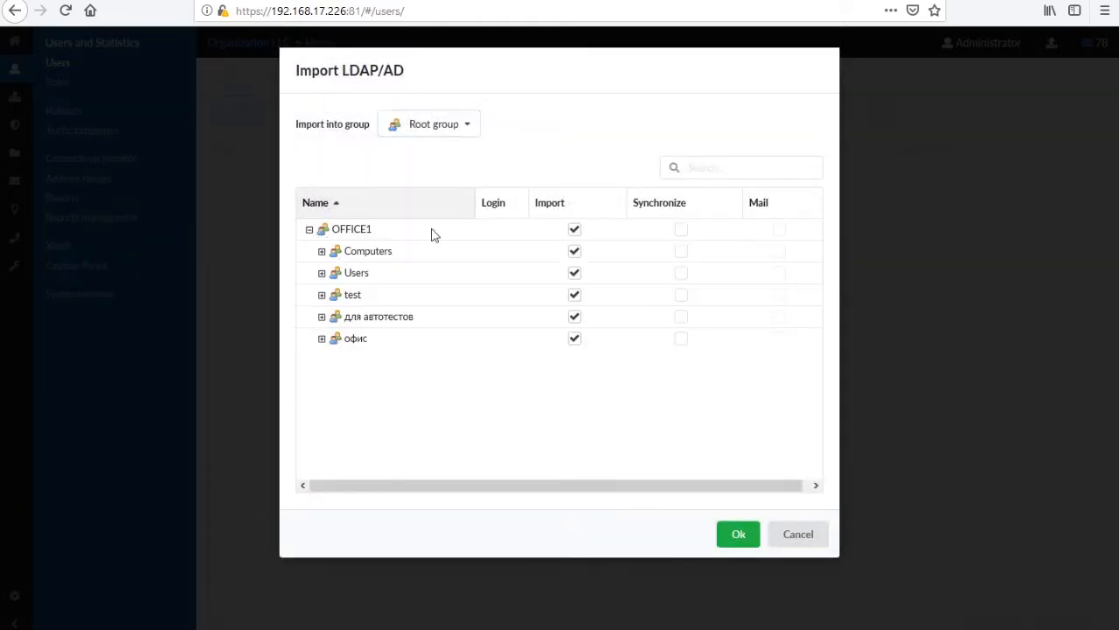
left_click(575, 229)
left_click(321, 295)
left_click(575, 317)
left_click(574, 338)
left_click(575, 360)
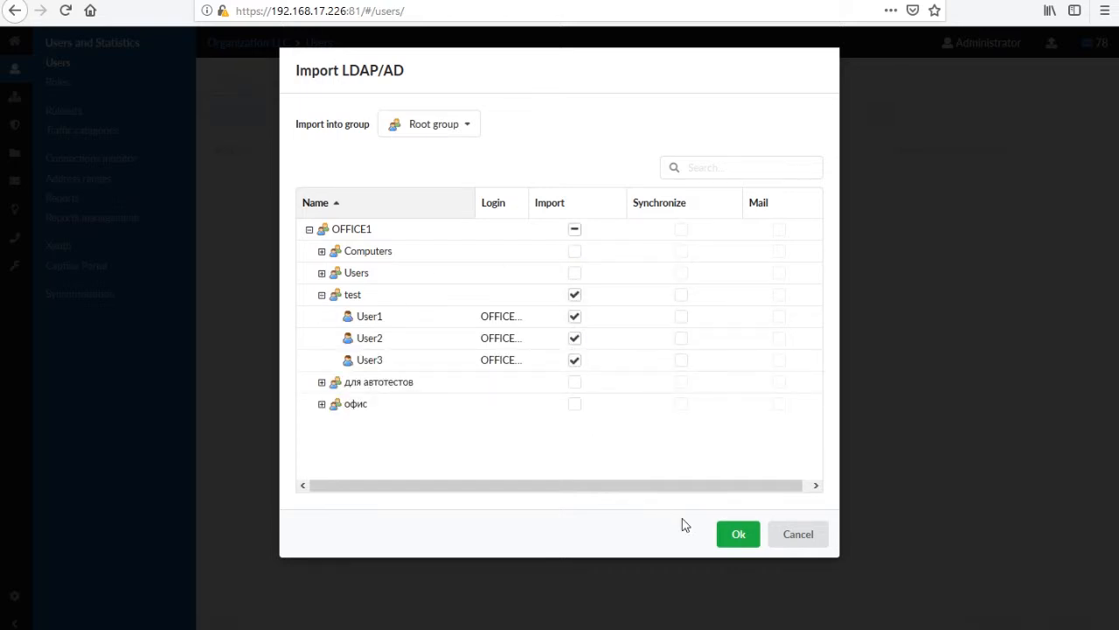
left_click(734, 533)
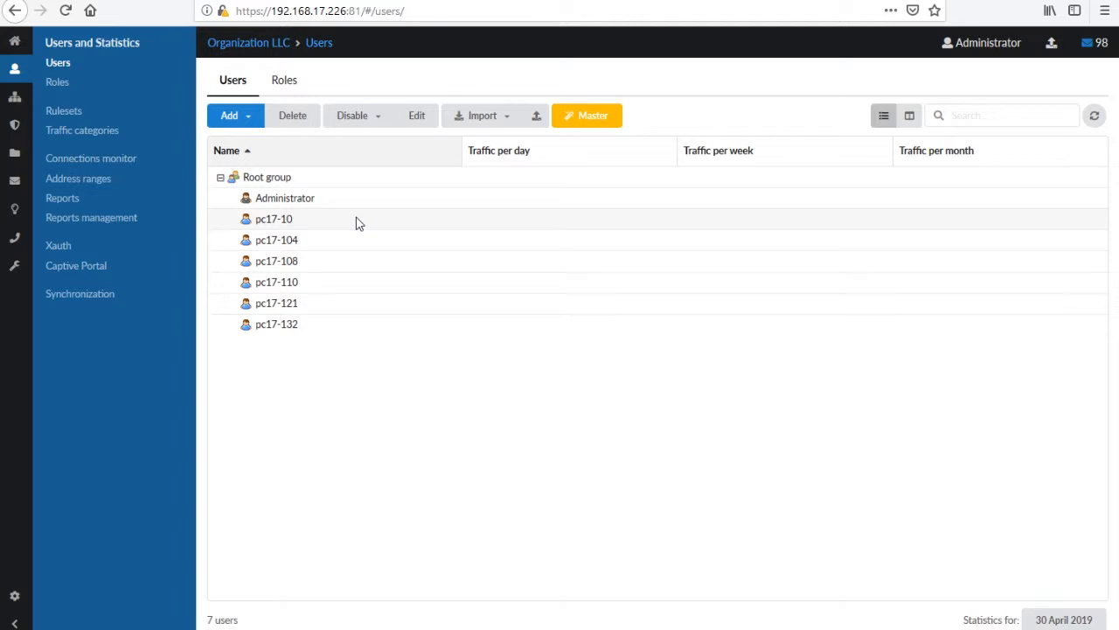
View the disable duration options and the editing form for user pc17-10, leaving both without changes
left_click(380, 121)
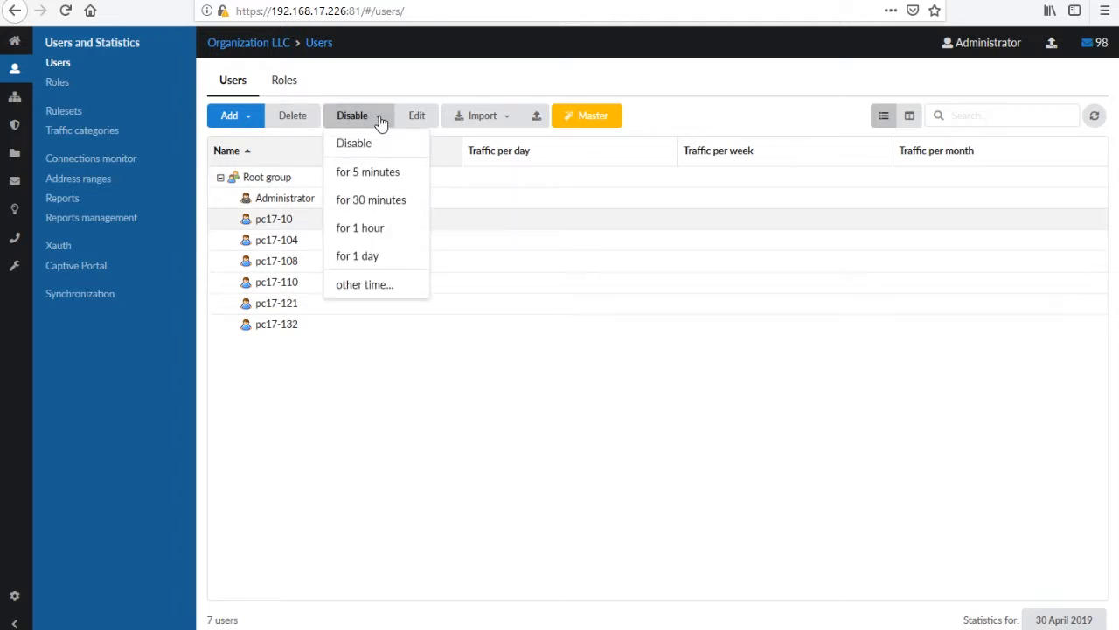
left_click(381, 123)
left_click(412, 118)
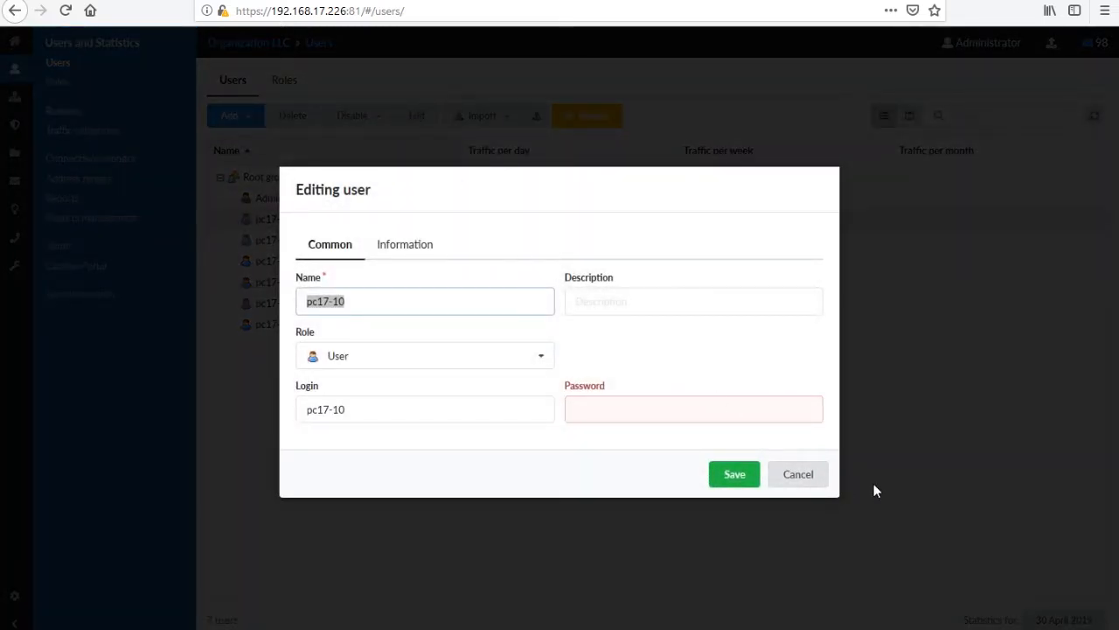
left_click(824, 480)
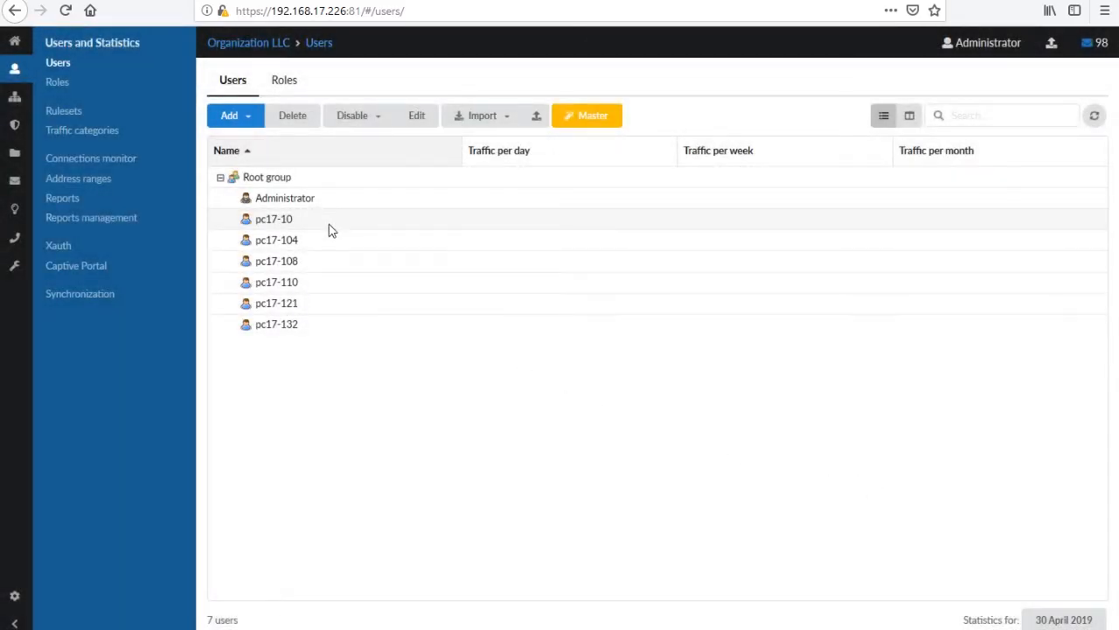
Delete users pc17-10, pc17-104 and pc17-110 together from the Root group
left_click(322, 242, "ctrl")
left_click(312, 283, "ctrl")
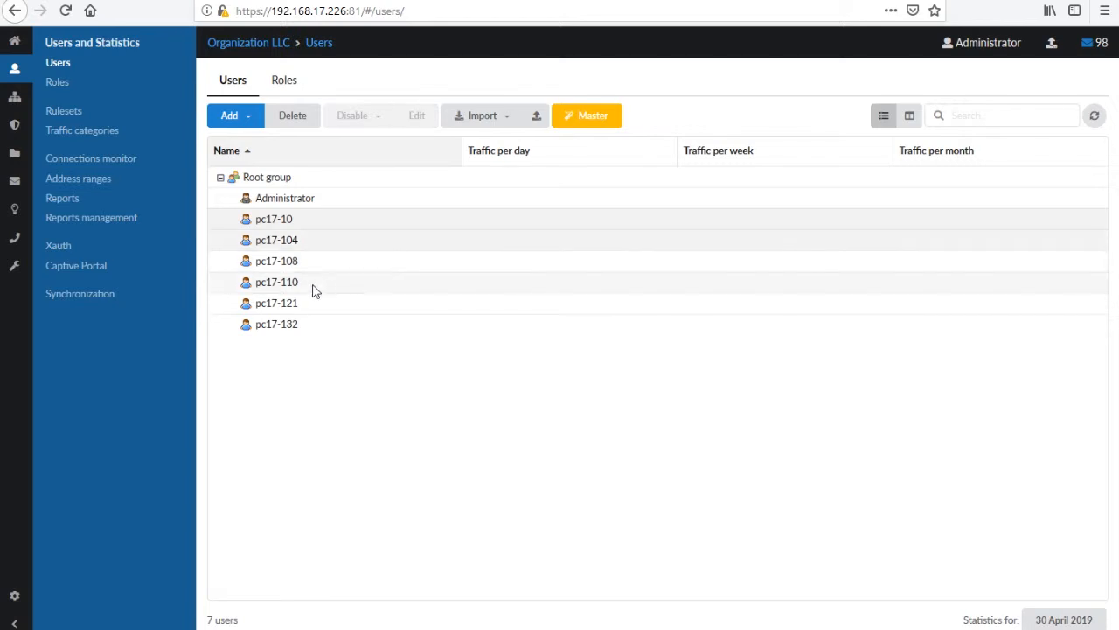
left_click(301, 124)
left_click(527, 462)
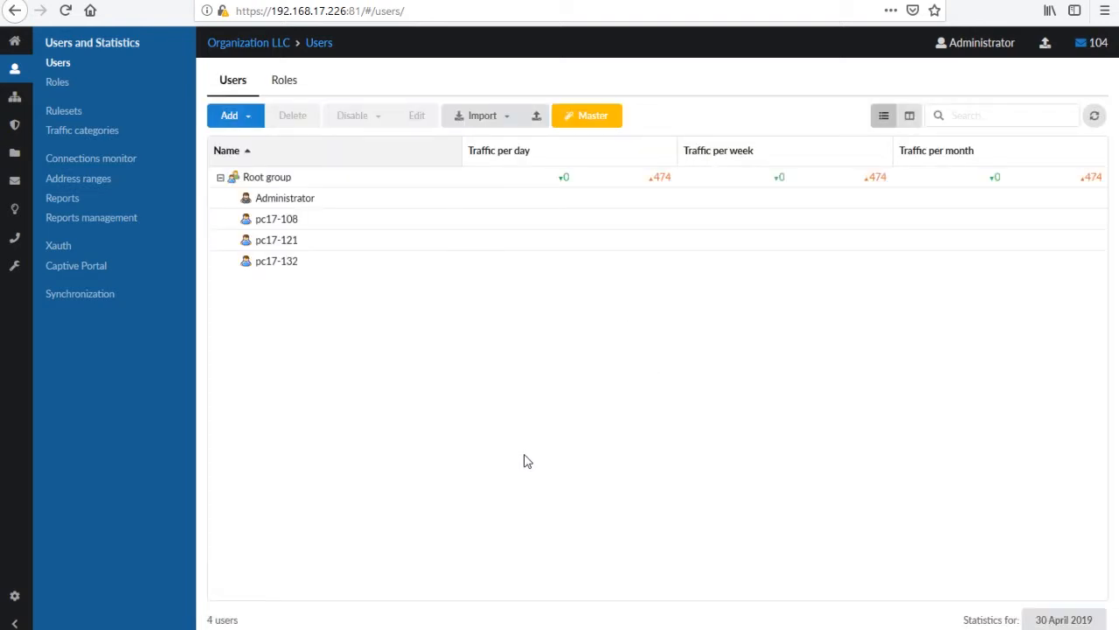
Show the Login and IPs columns in the user list
left_click(669, 154)
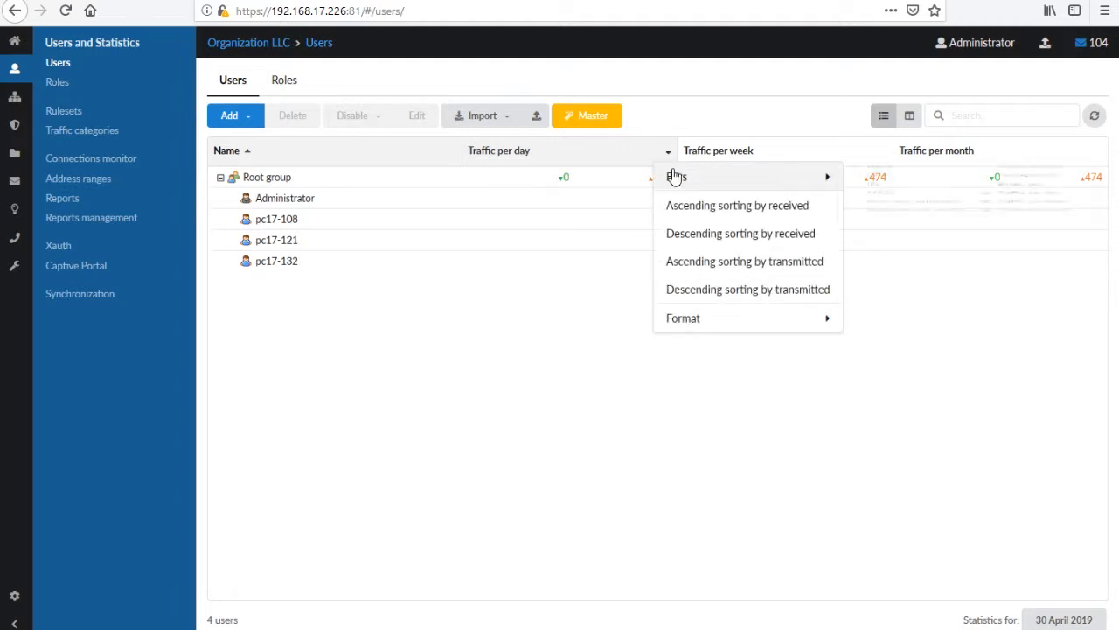
mouse_move(674, 178)
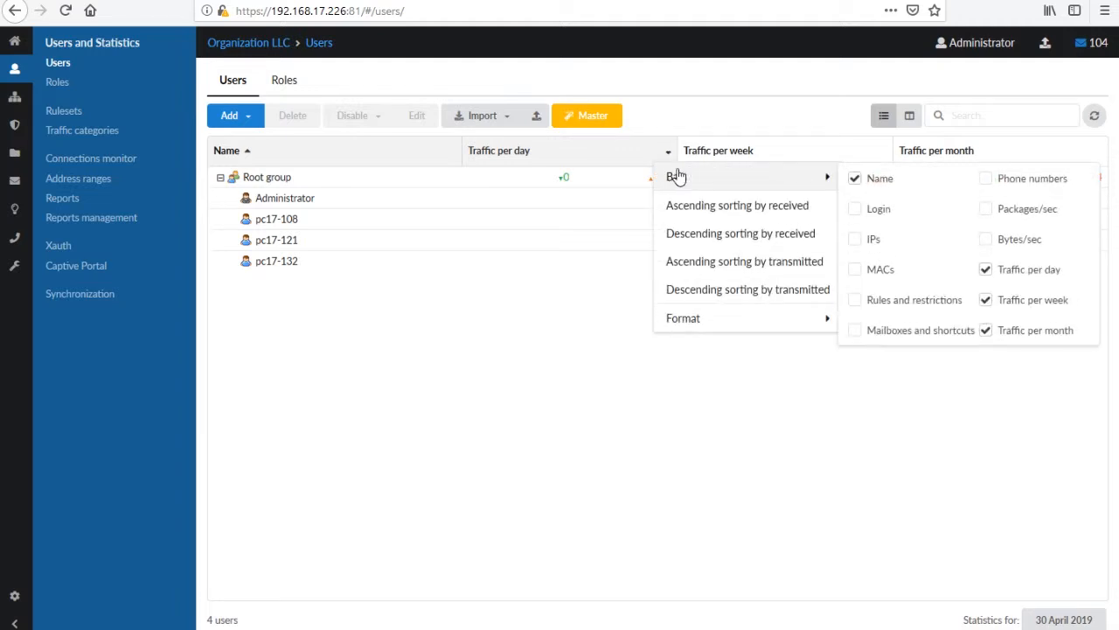
left_click(874, 209)
mouse_move(913, 188)
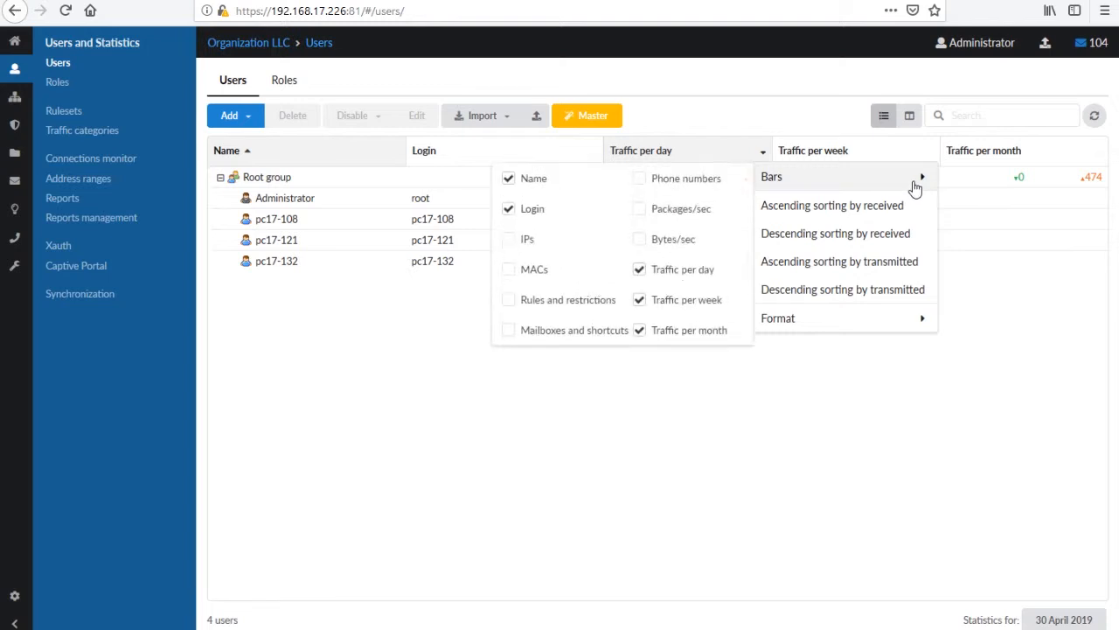
left_click(529, 243)
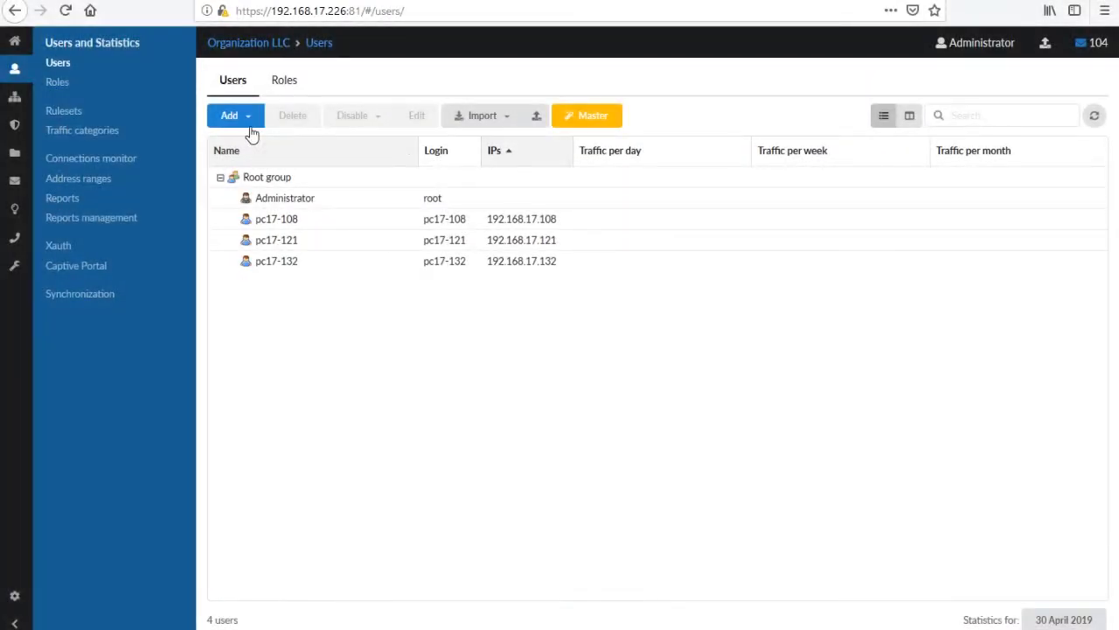
Add a group called "New group" to the Root group
left_click(249, 117)
left_click(236, 173)
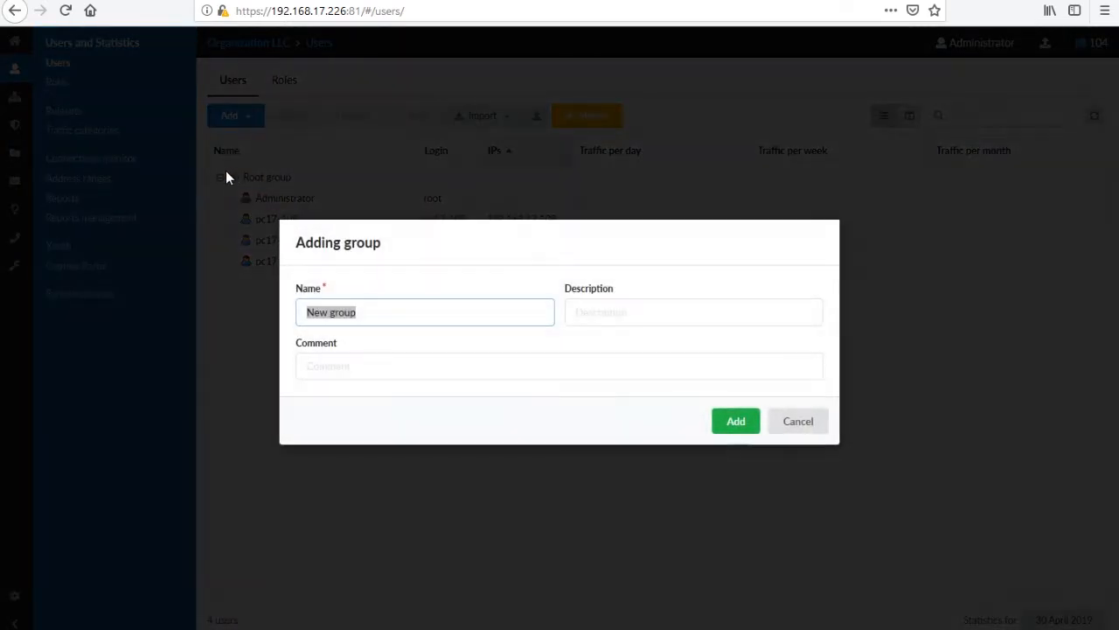
left_click(739, 426)
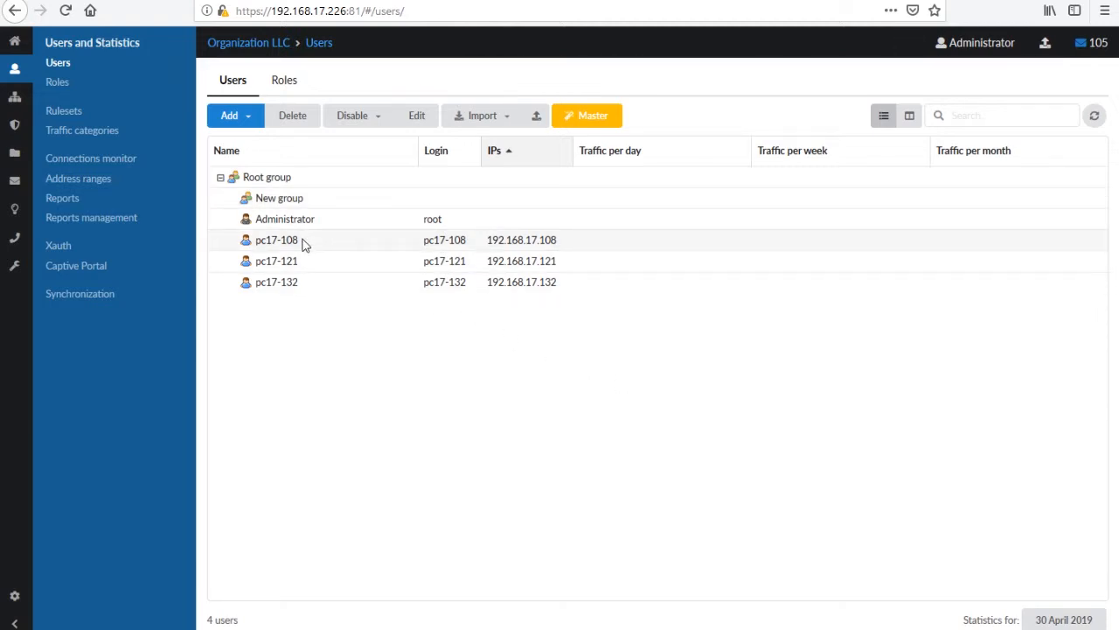
Move pc17-108 into New group, followed by pc17-121 and pc17-132 together
left_click_drag(307, 244, 311, 204)
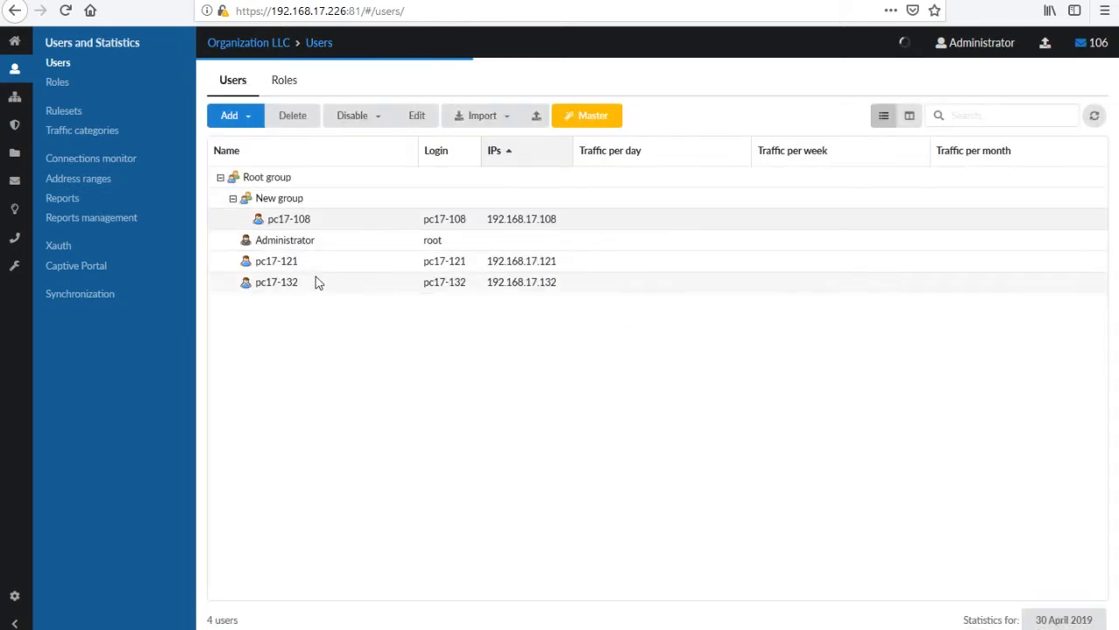
left_click(314, 260, "ctrl")
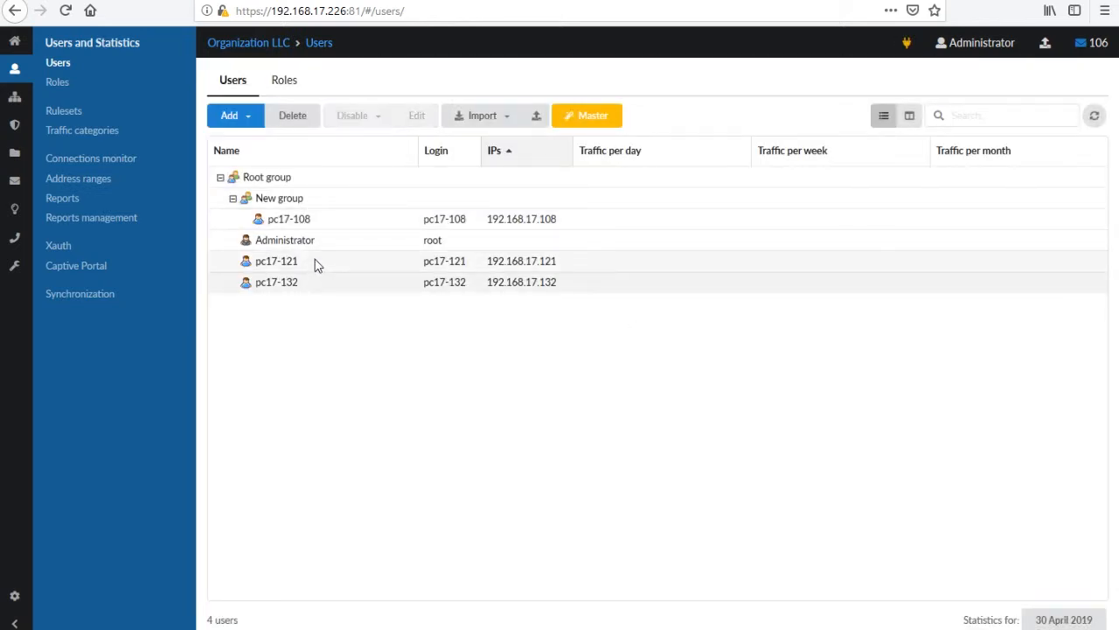
left_click_drag(315, 260, 323, 206)
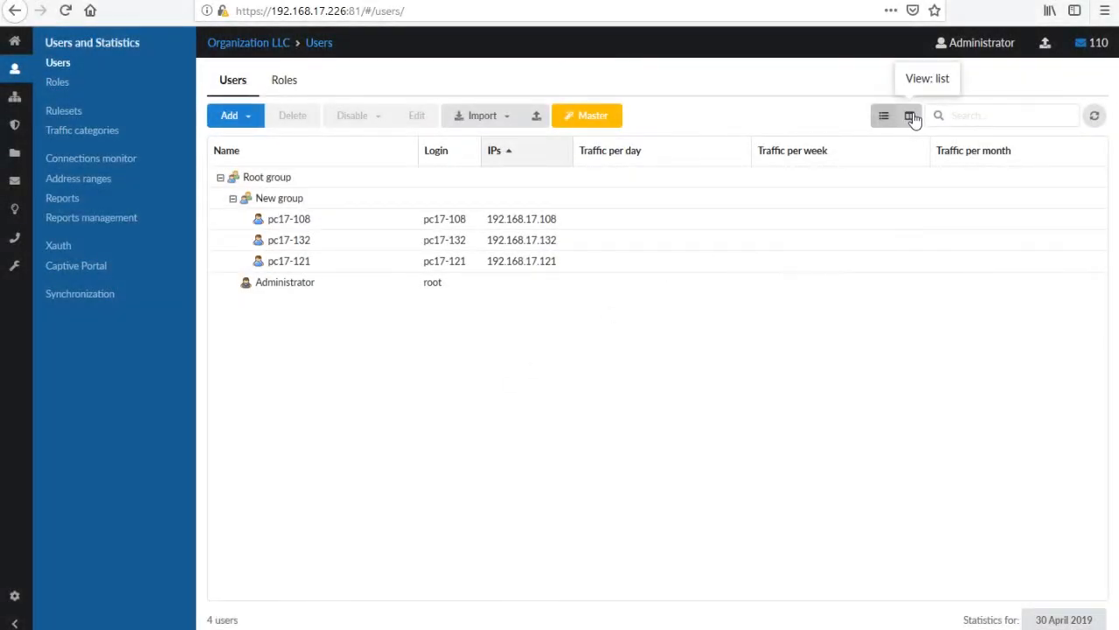
Switch the users page to the list view with the separate group tree and open New group
left_click(911, 117)
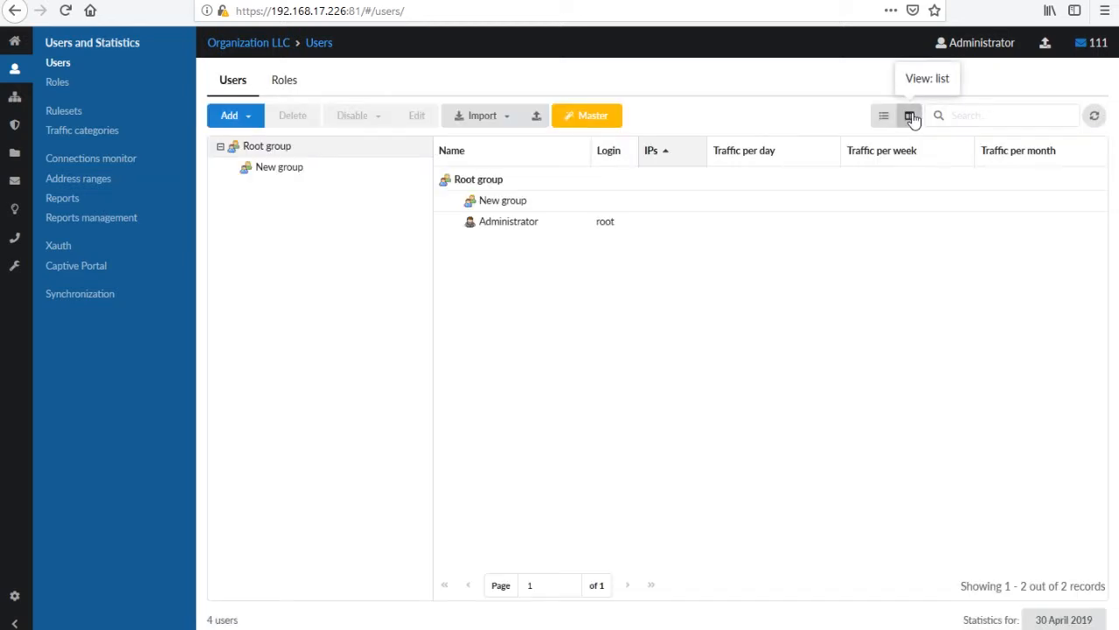
left_click(306, 175)
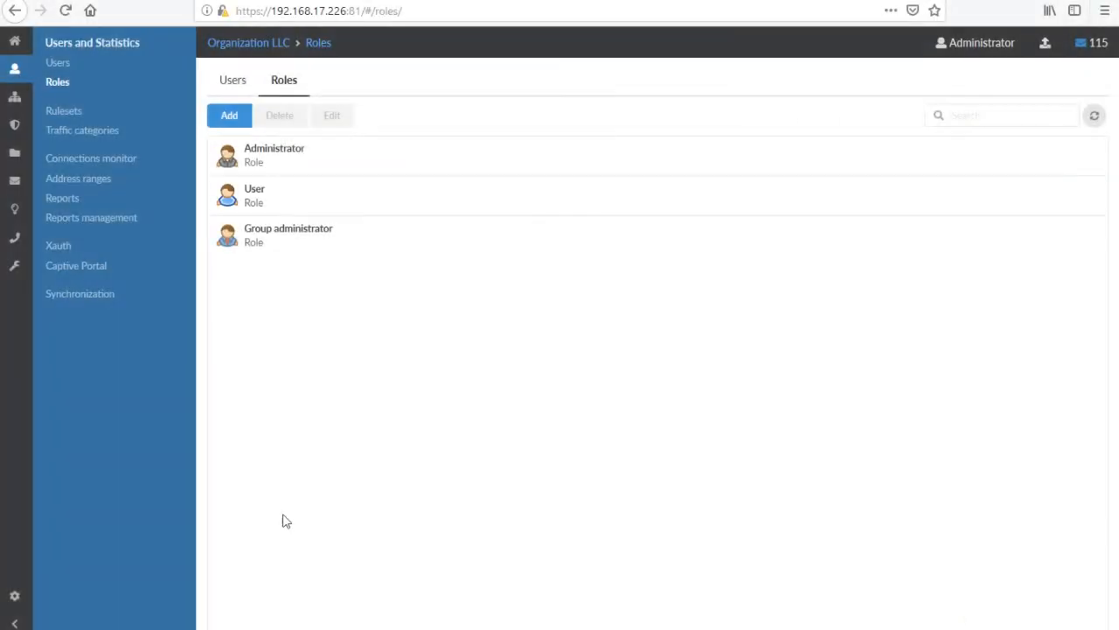
Review the permissions granted to the Administrator, User and Group administrator roles
left_click(332, 161)
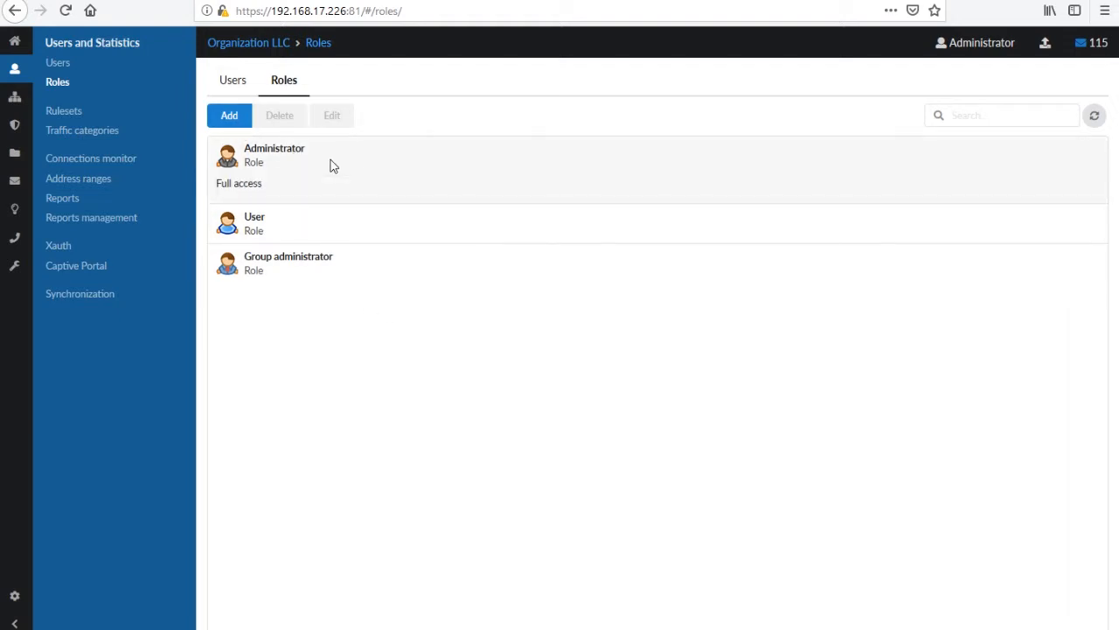
left_click(333, 236)
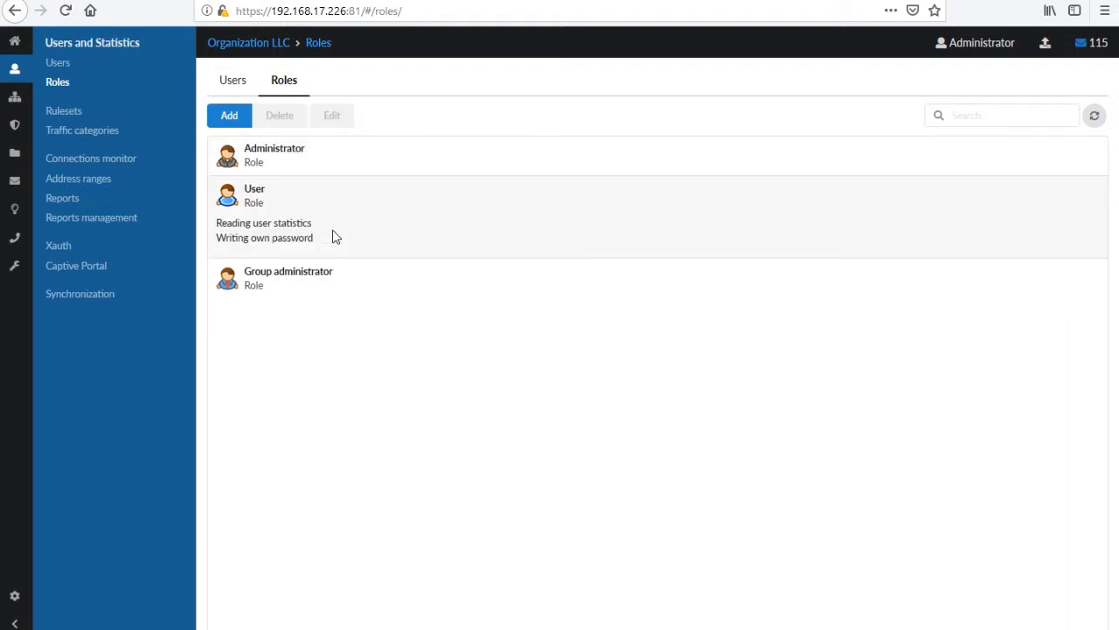
left_click(344, 275)
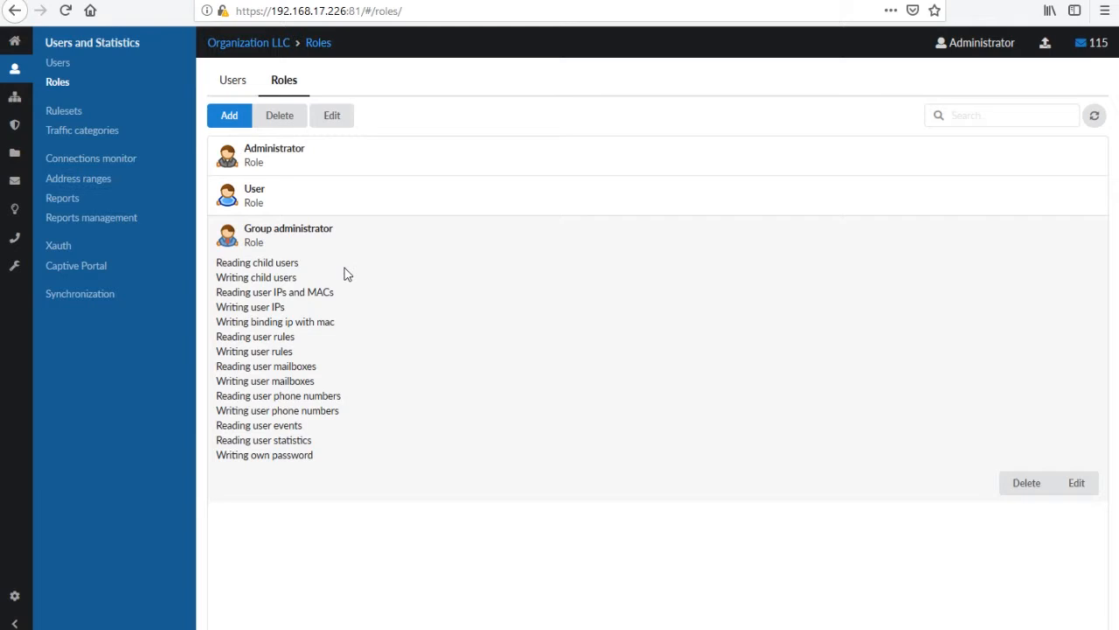
Examine all access permissions available for a new role, and close the role form without adding it
left_click(241, 120)
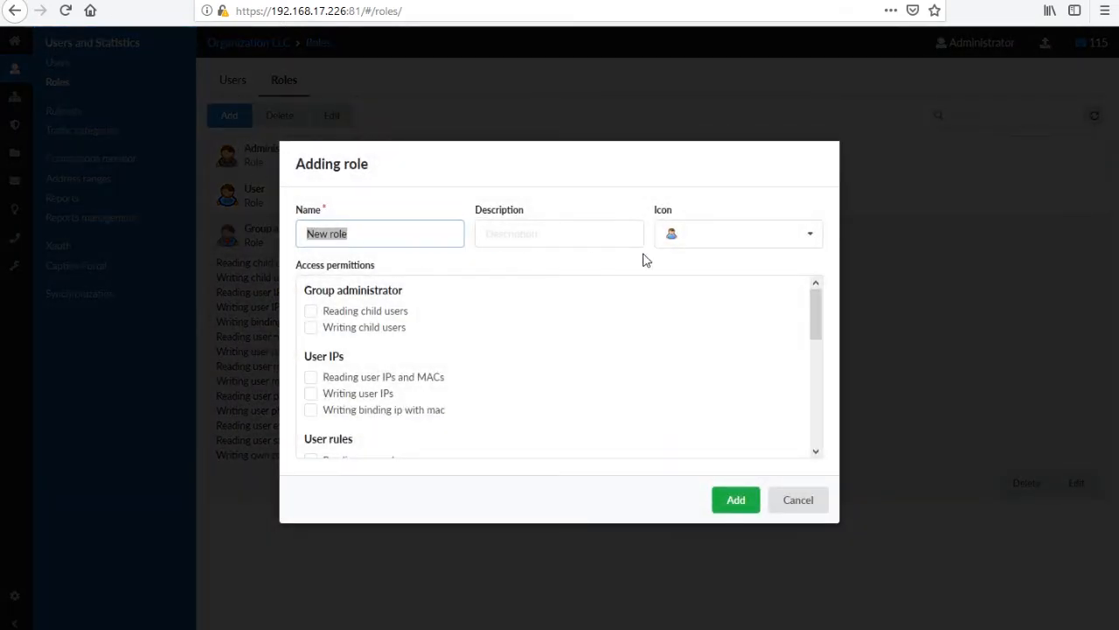
left_click_drag(820, 309, 827, 323)
left_click_drag(826, 324, 822, 429)
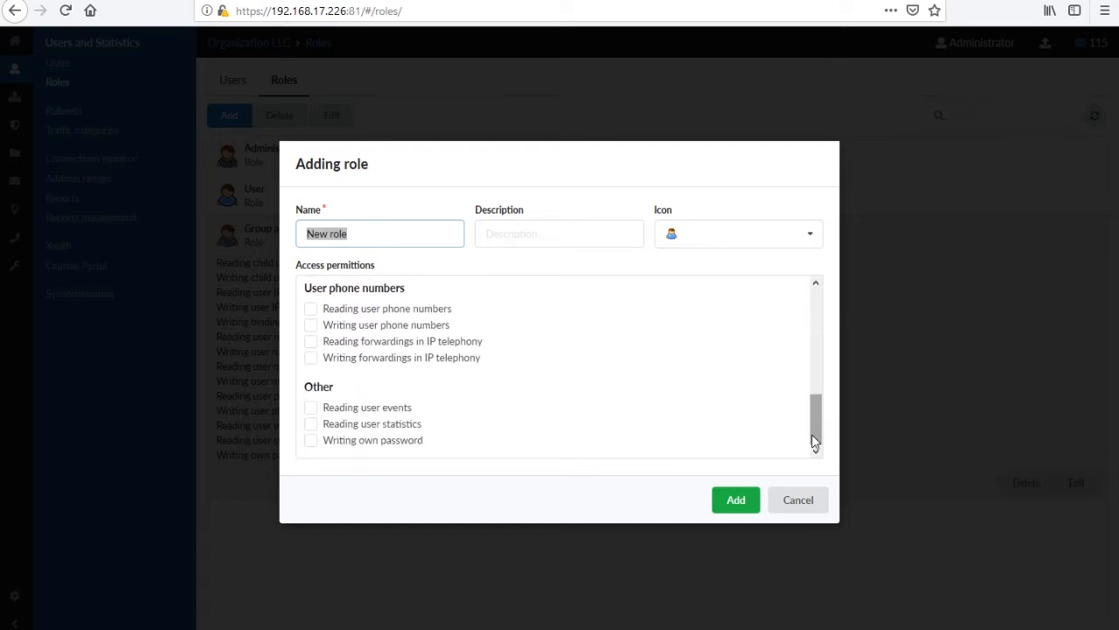
left_click(801, 500)
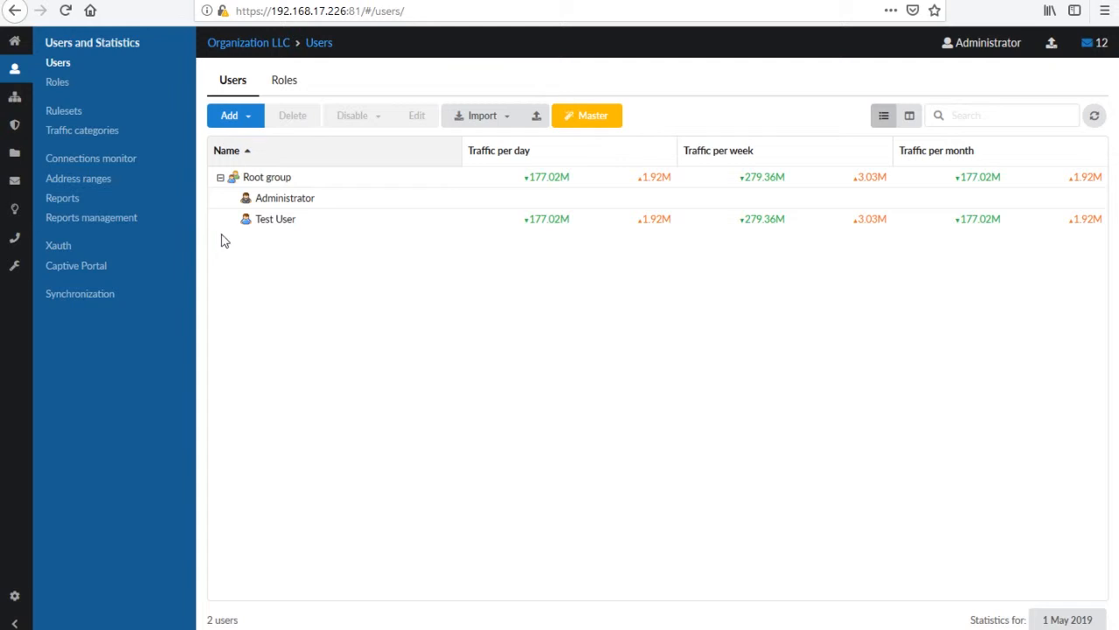
Open Test User and view its editable properties, leaving the form without saving
left_click(293, 224)
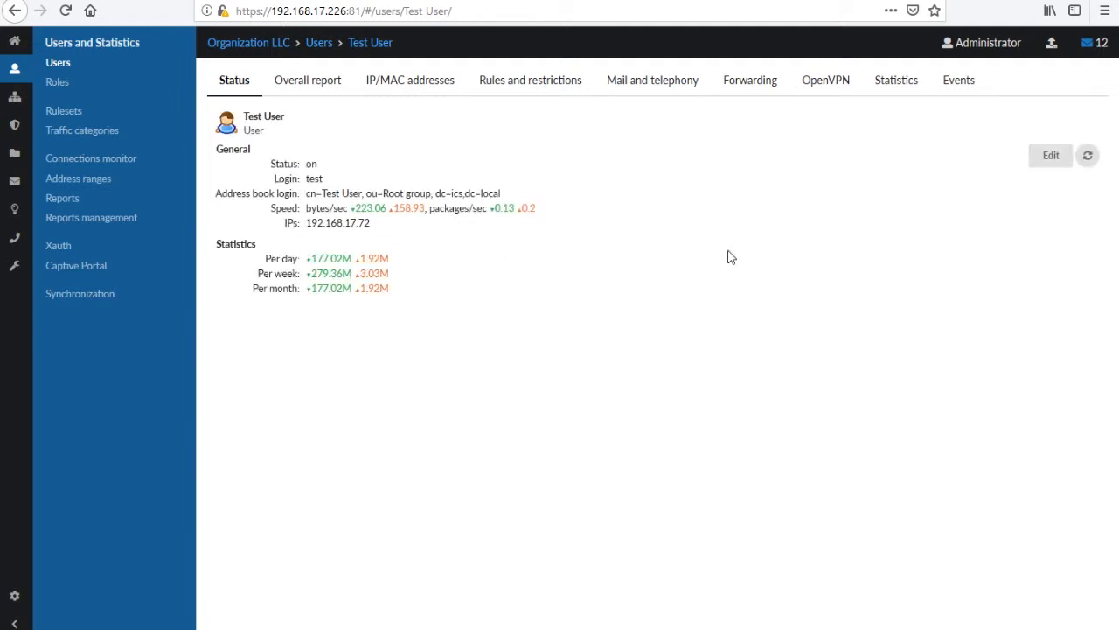
left_click(1036, 164)
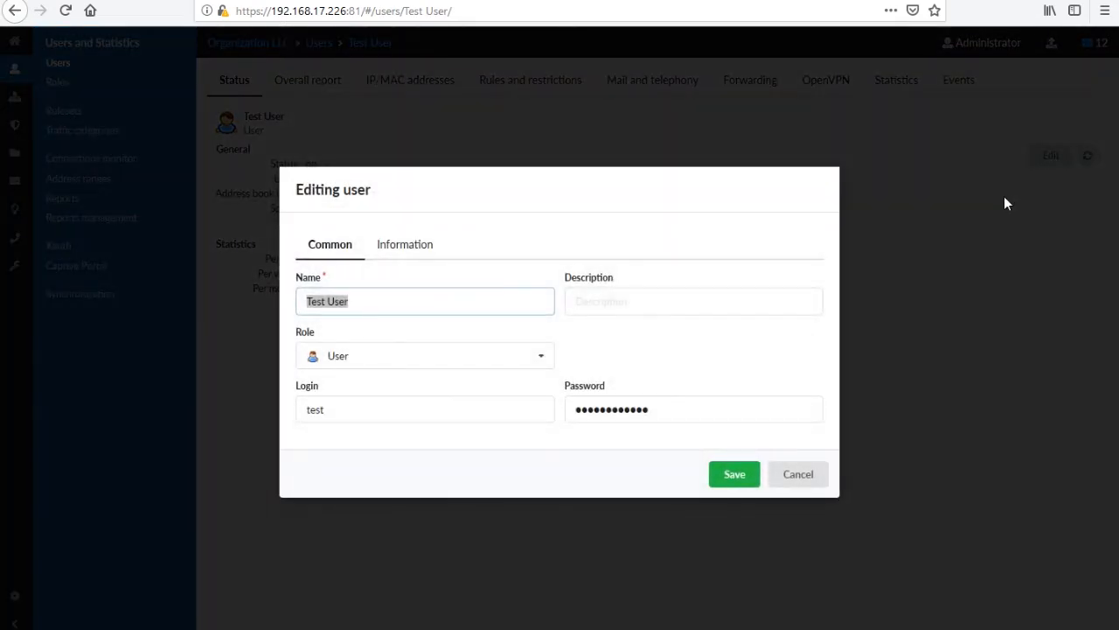
left_click(822, 486)
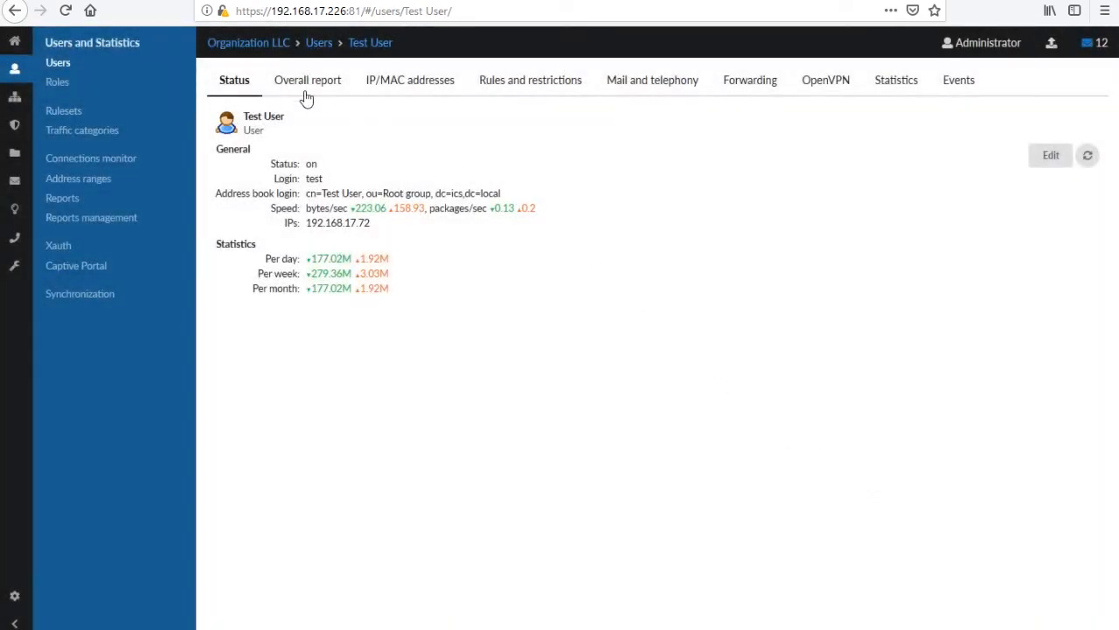
Show Test User's overall traffic report for the week
left_click(294, 88)
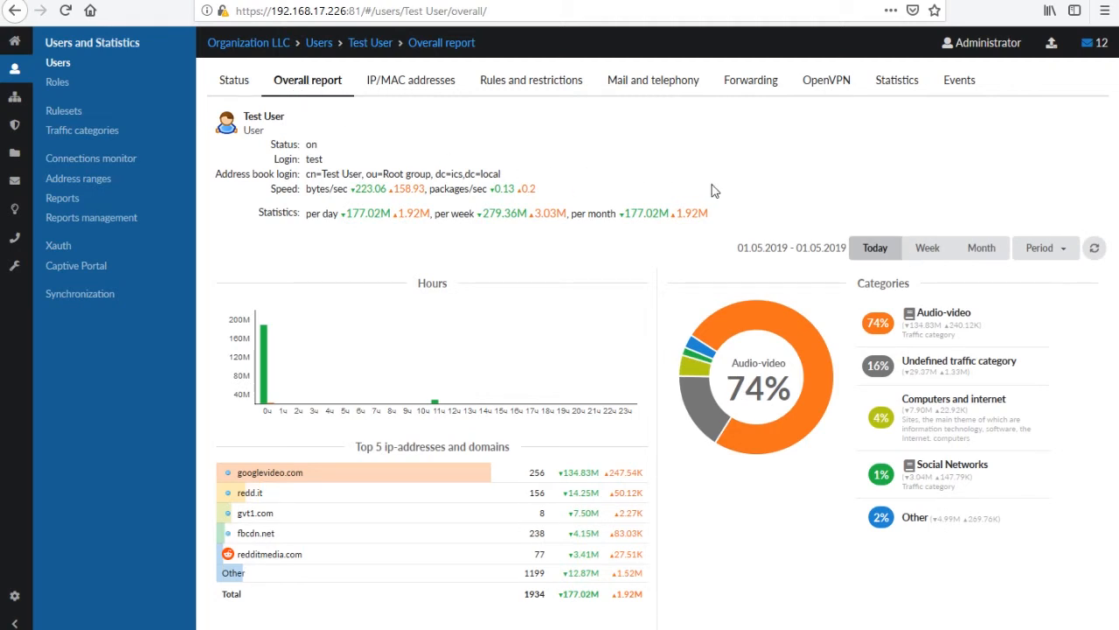
left_click(928, 249)
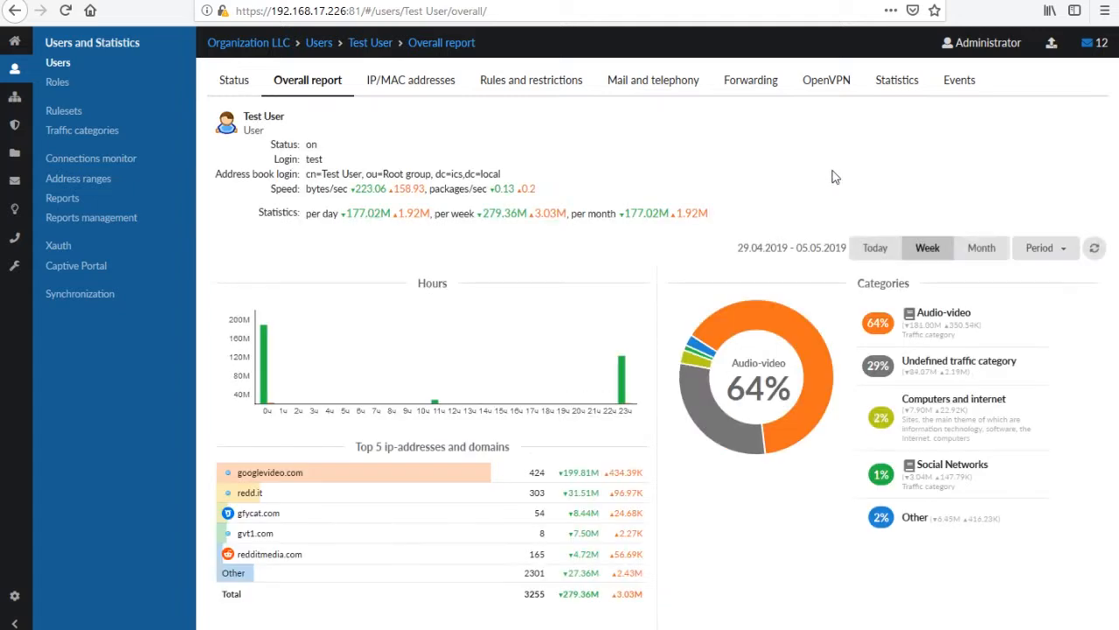
Examine Test User's 192.168.17.72 address, its option for binding IP to MAC, and the address types that can be added
left_click(438, 81)
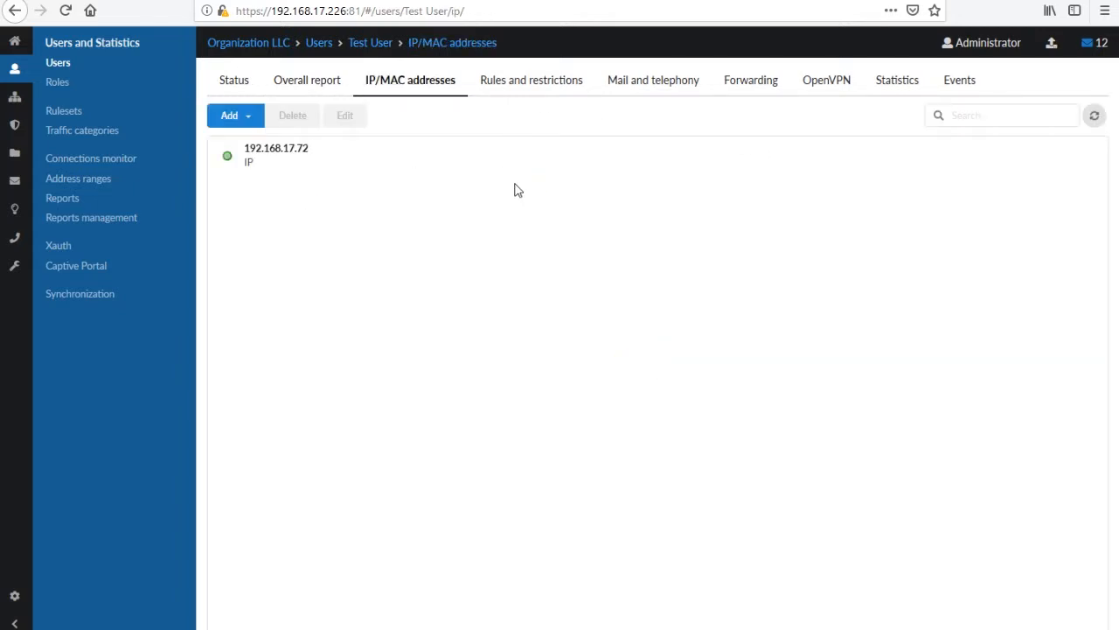
left_click(512, 167)
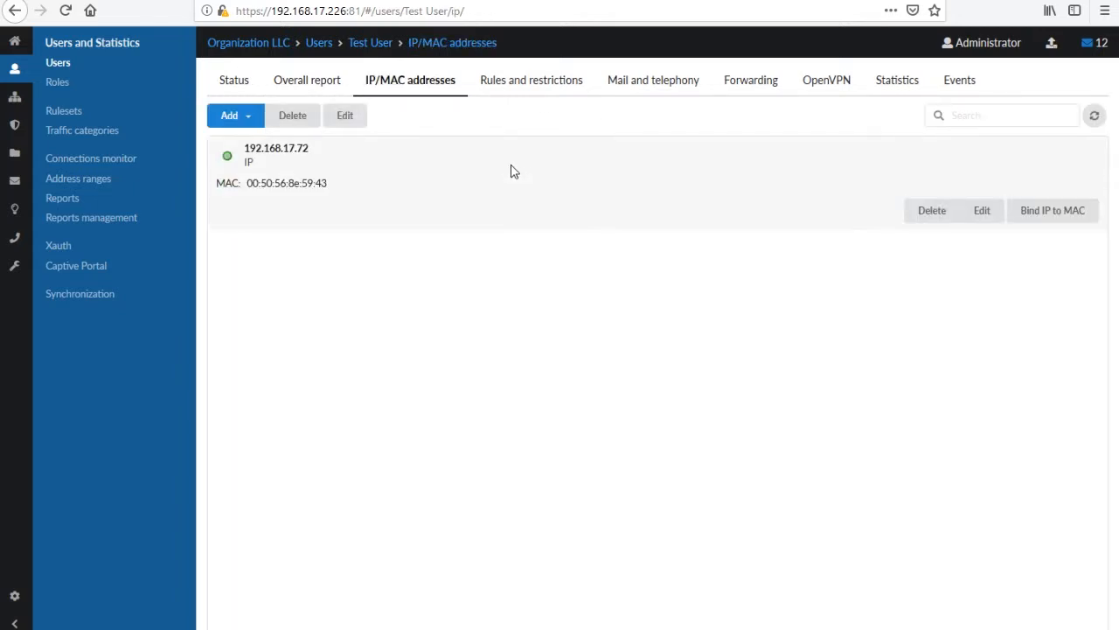
left_click(1034, 212)
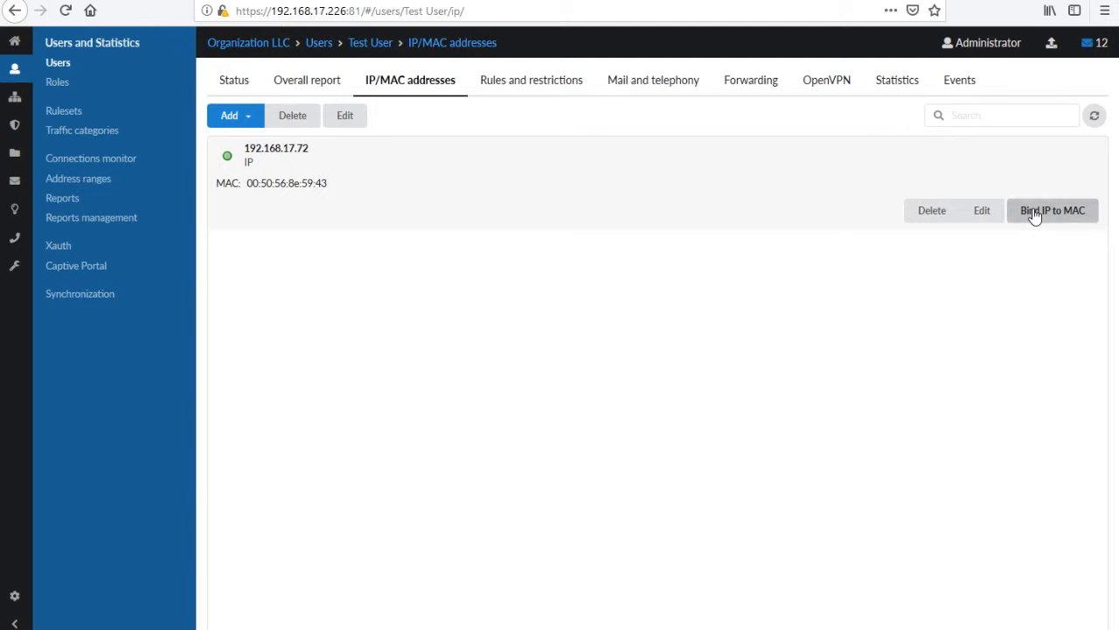
left_click(260, 122)
left_click(437, 243)
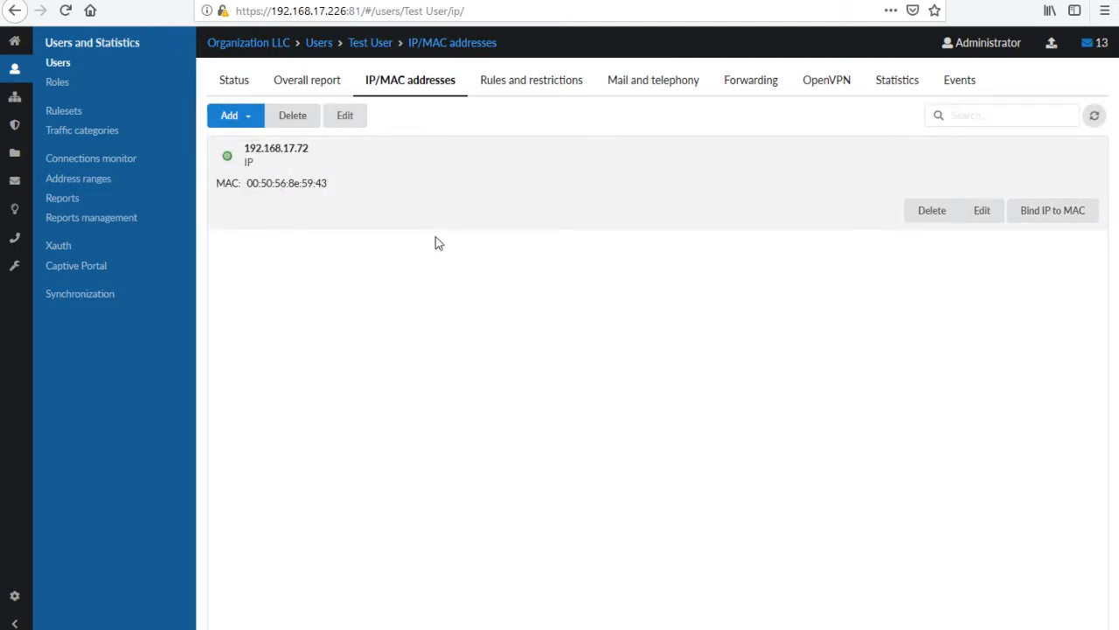
Go to Test User's rules and restrictions and examine the blocking rule form, closing it without adding a rule
left_click(505, 92)
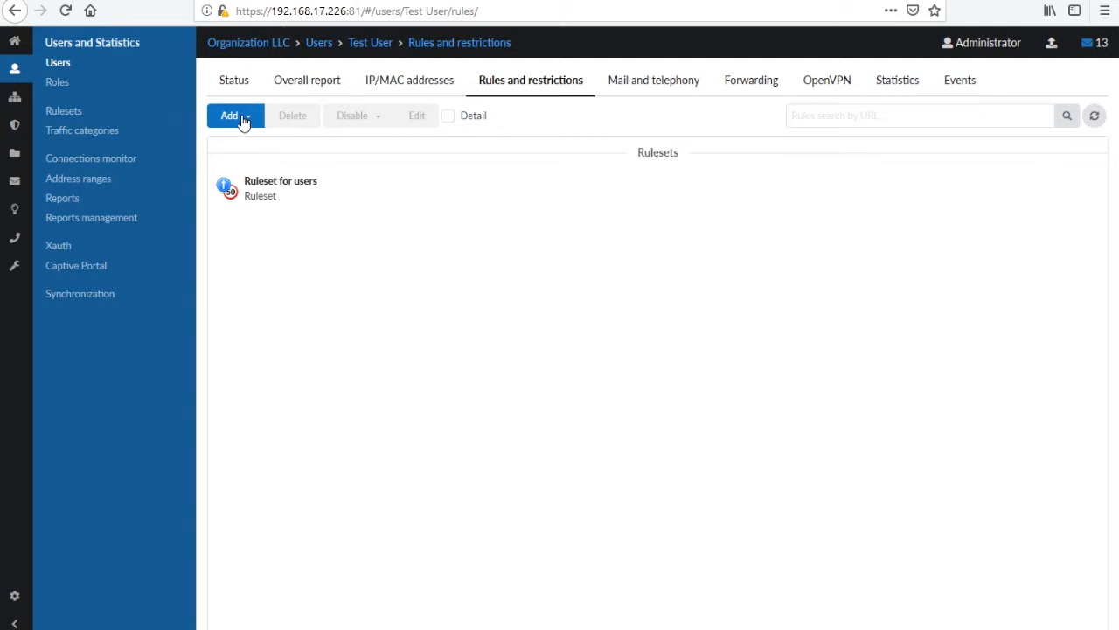
left_click(249, 123)
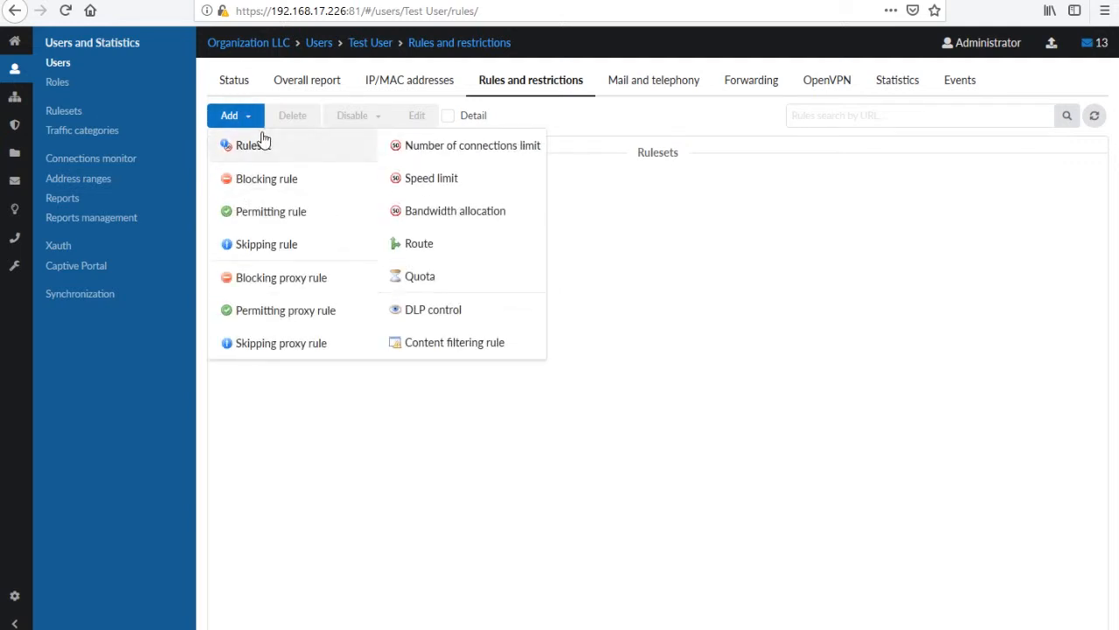
left_click(334, 189)
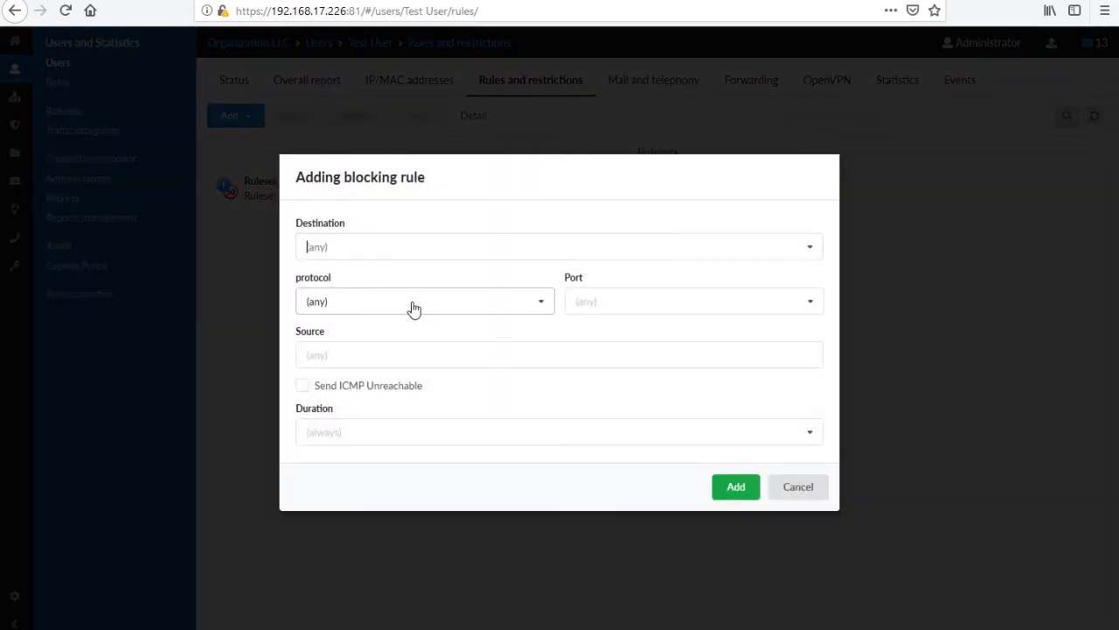
left_click(790, 488)
Examine the settings of a blocking proxy rule and a skipping proxy rule for Test User without adding either
left_click(254, 124)
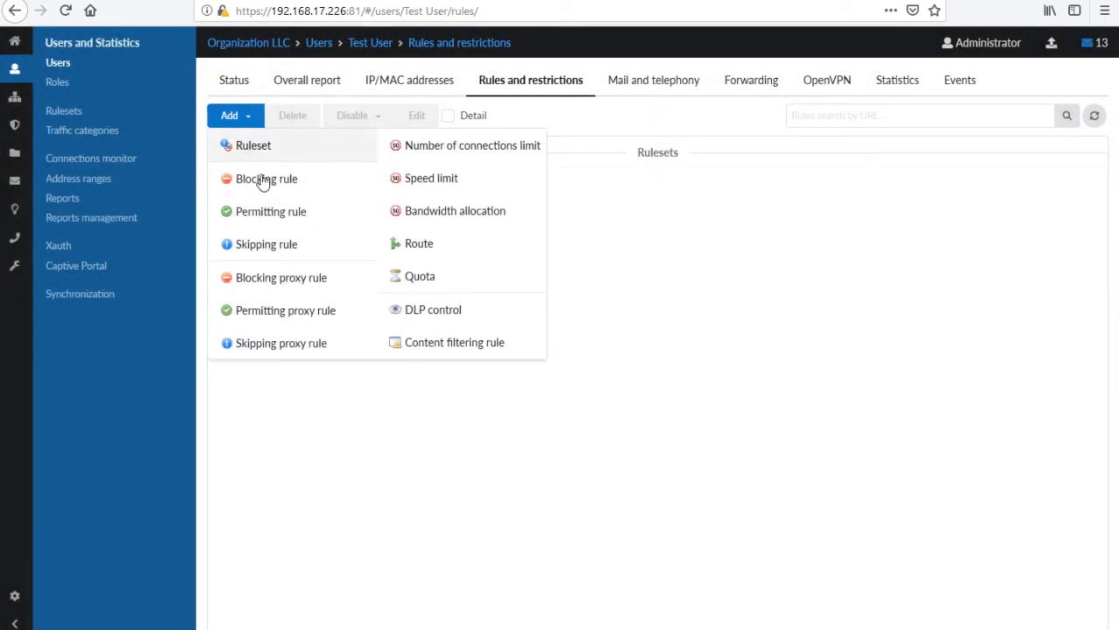
left_click(288, 282)
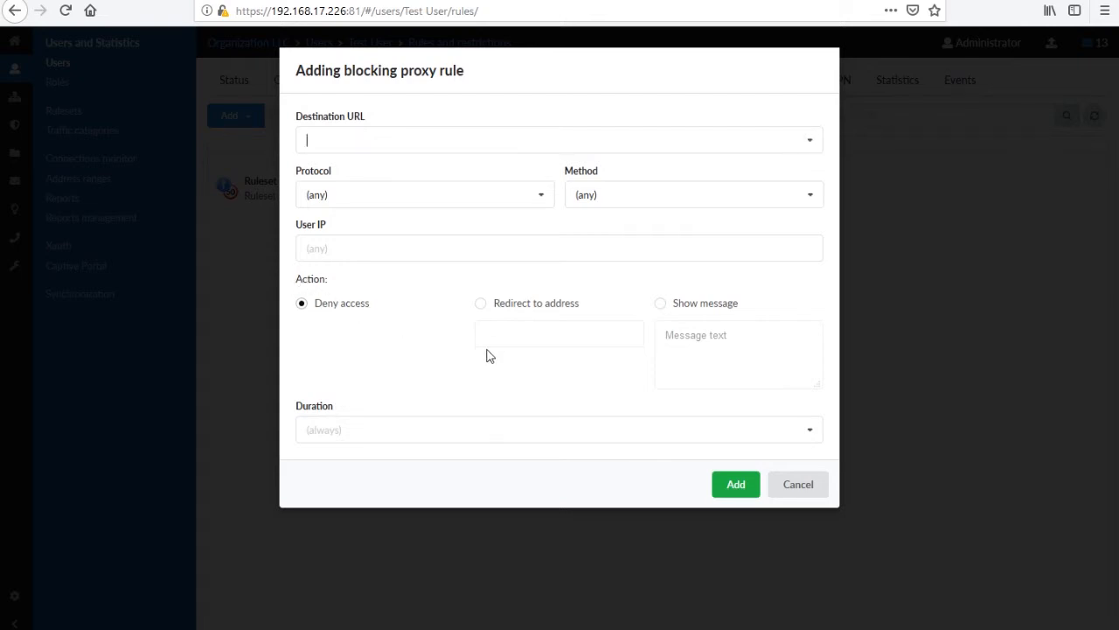
left_click(803, 487)
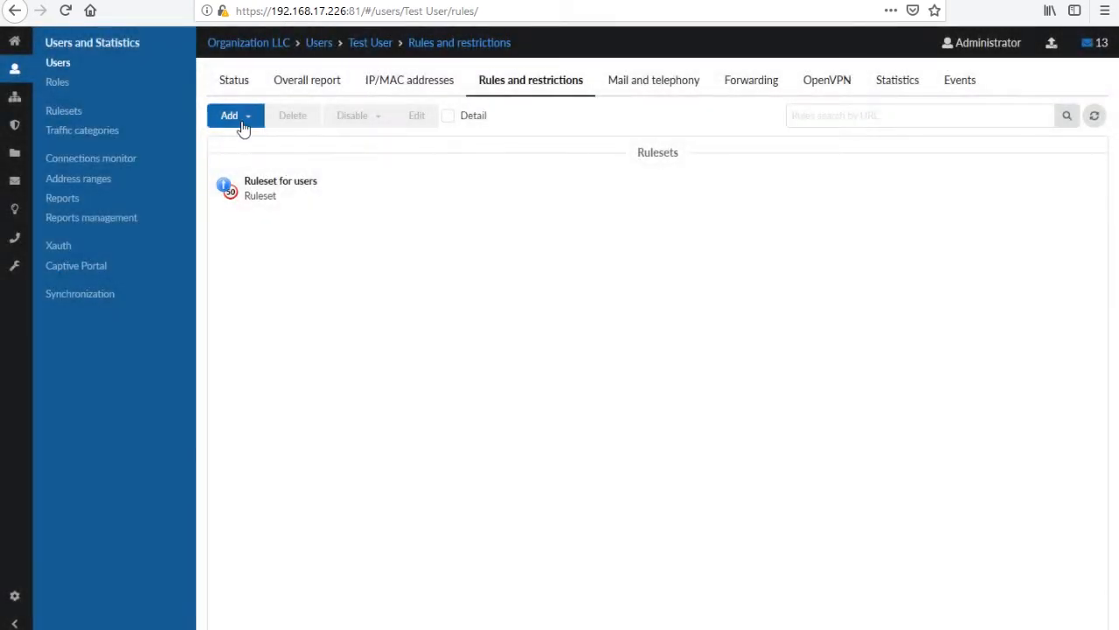
left_click(238, 121)
left_click(313, 346)
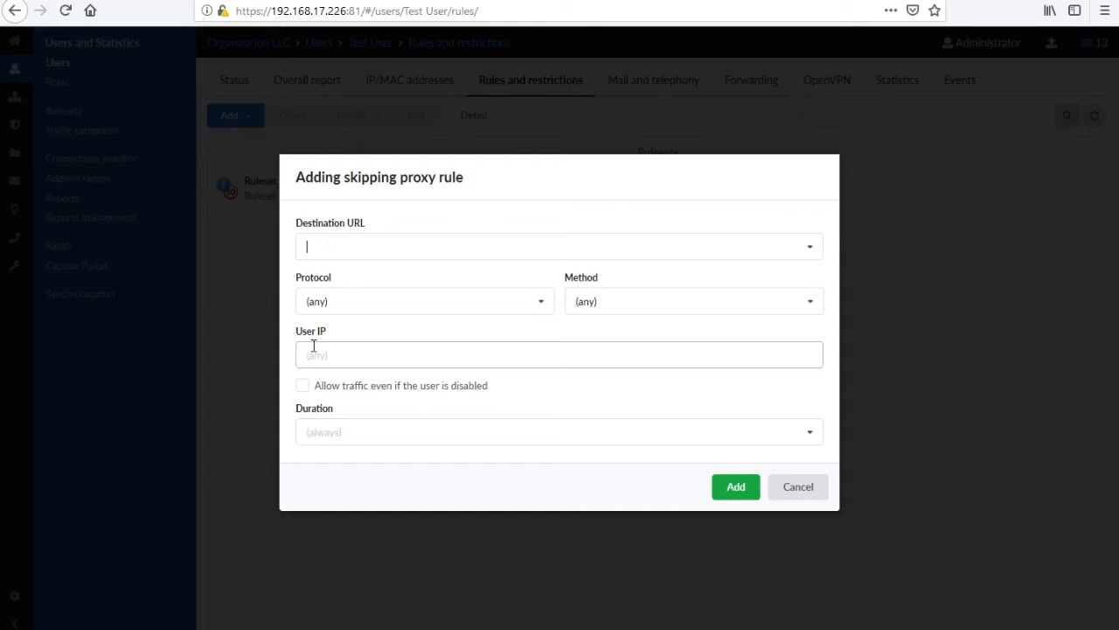
left_click(785, 492)
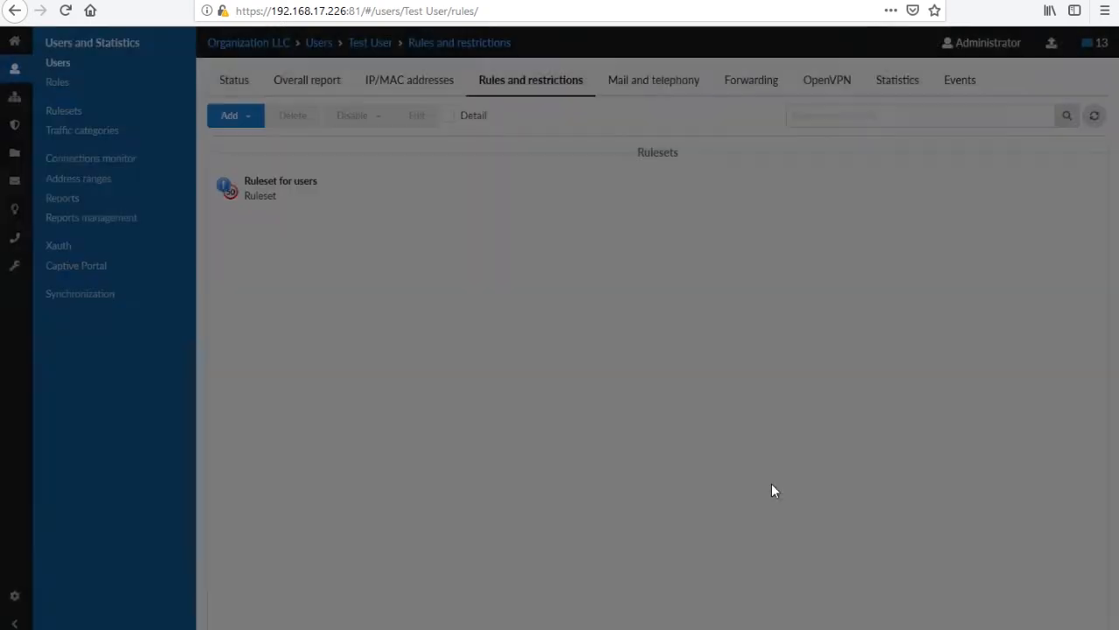
Examine the settings of a speed limit rule and a bandwidth allocation rule, cancelling both
left_click(237, 120)
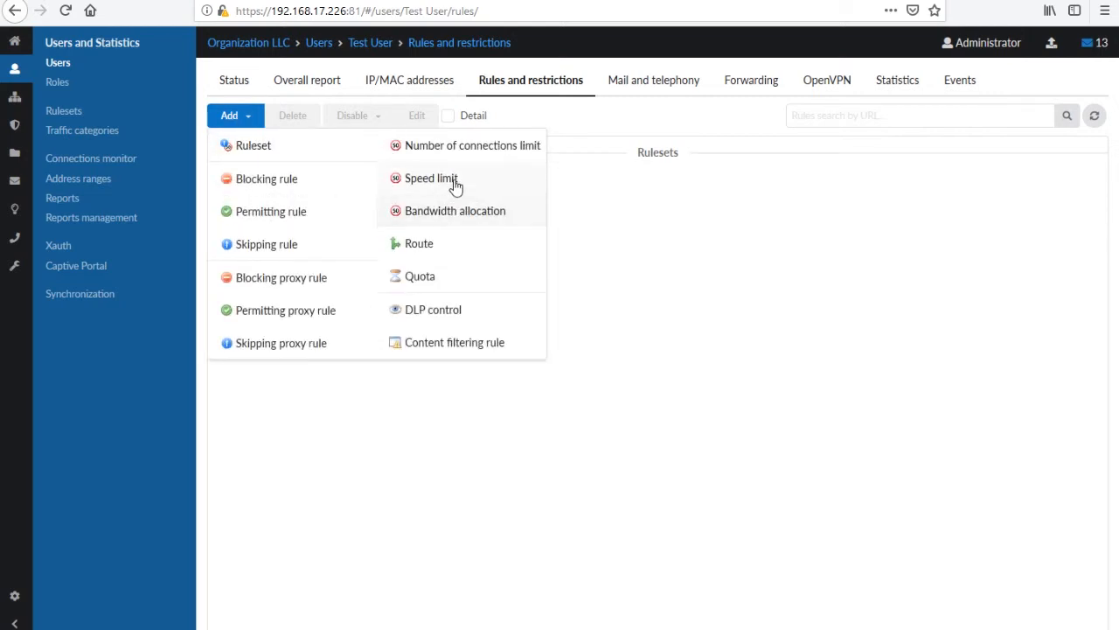
left_click(431, 179)
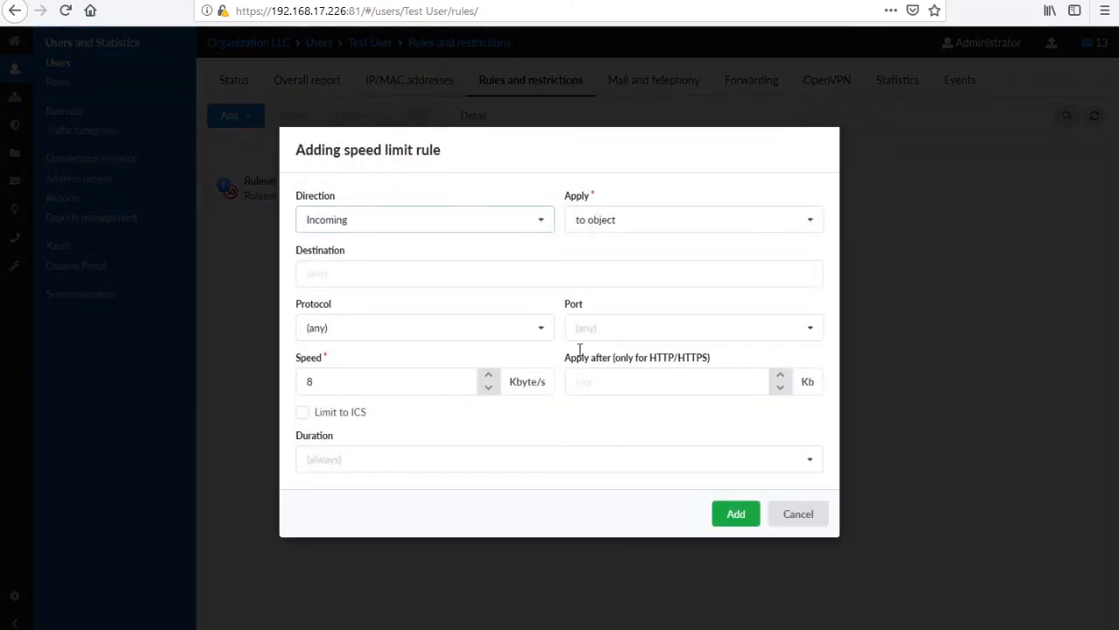
left_click(796, 520)
left_click(246, 127)
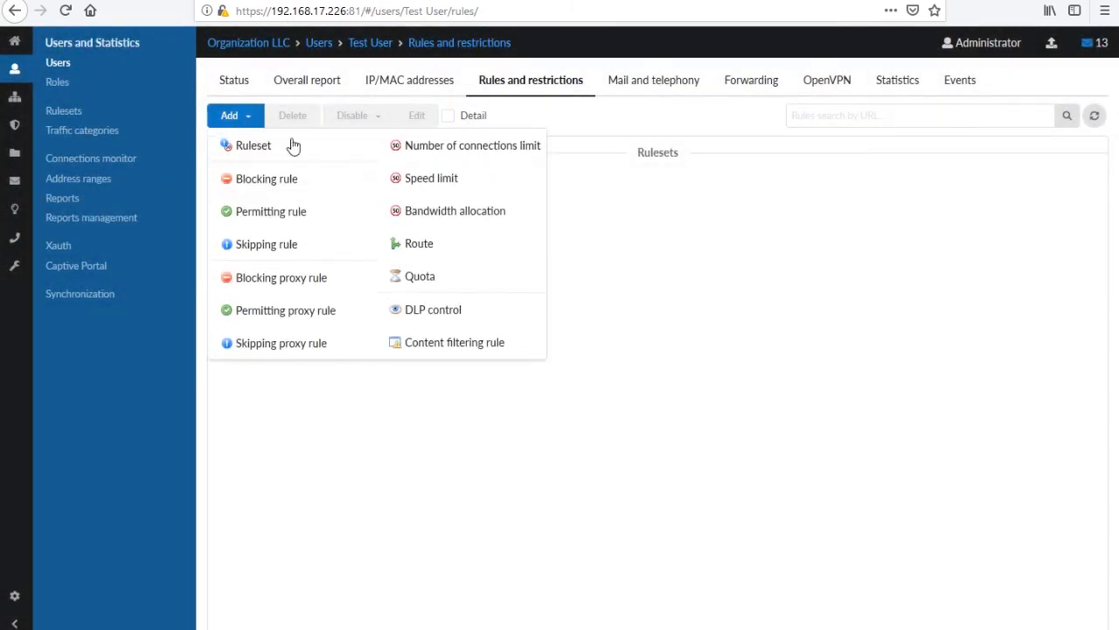
left_click(455, 217)
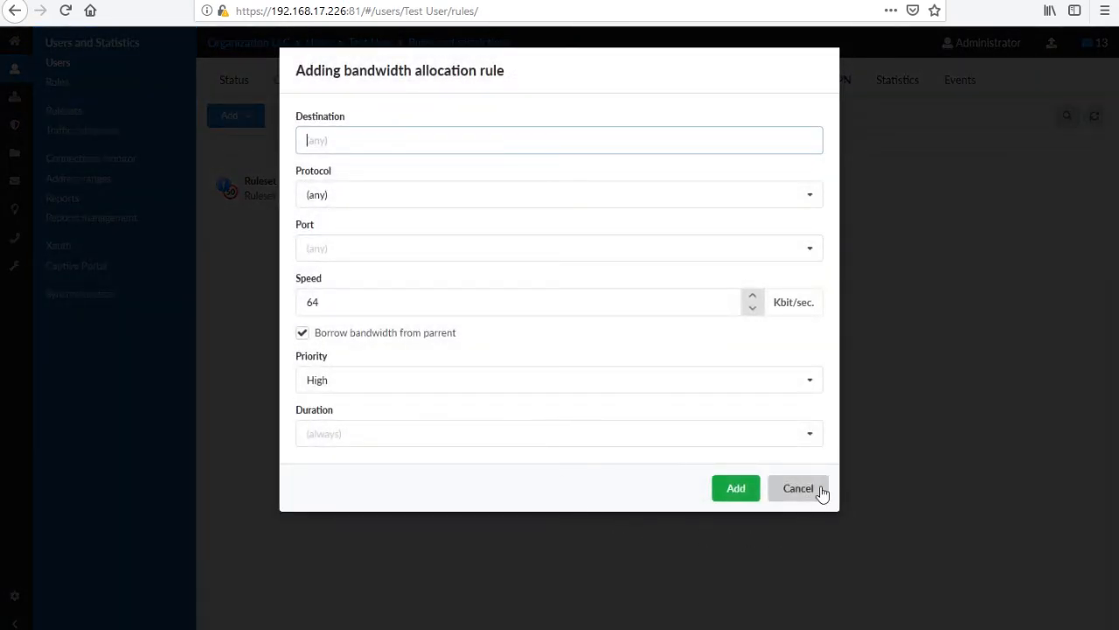
left_click(822, 491)
Examine the settings of a number of connections limit and a route for Test User, cancelling both
left_click(245, 124)
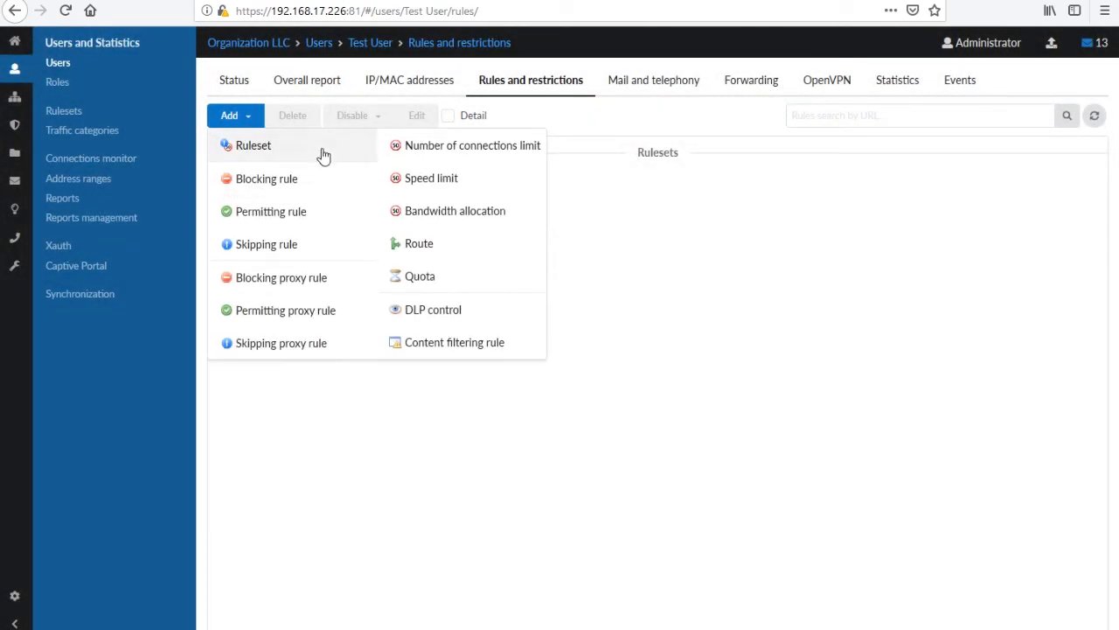
left_click(445, 157)
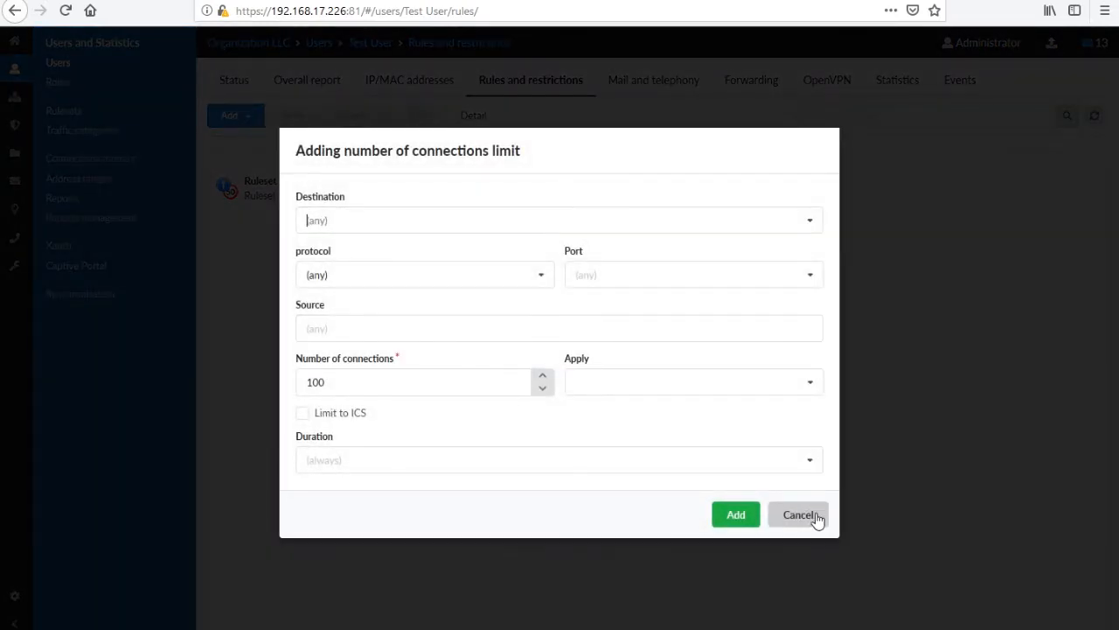
left_click(820, 518)
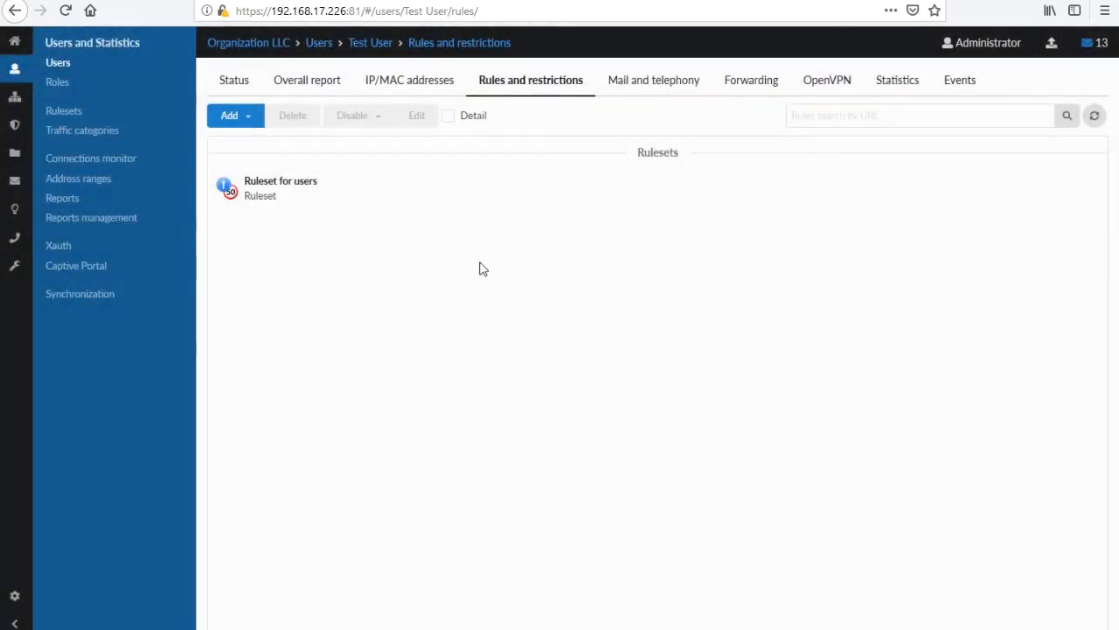
left_click(259, 129)
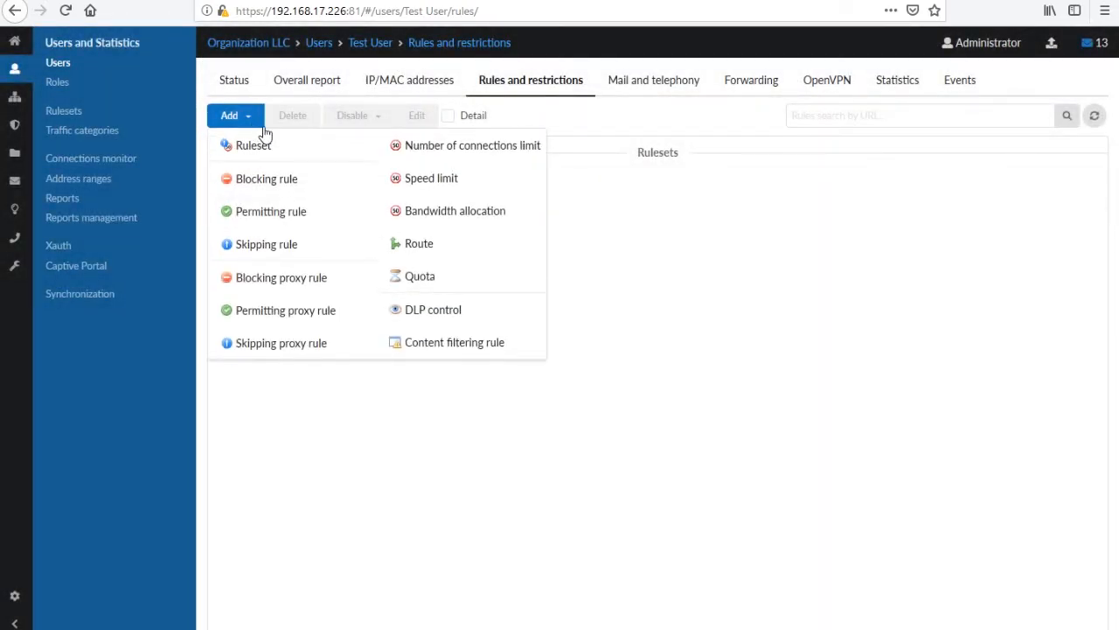
left_click(503, 256)
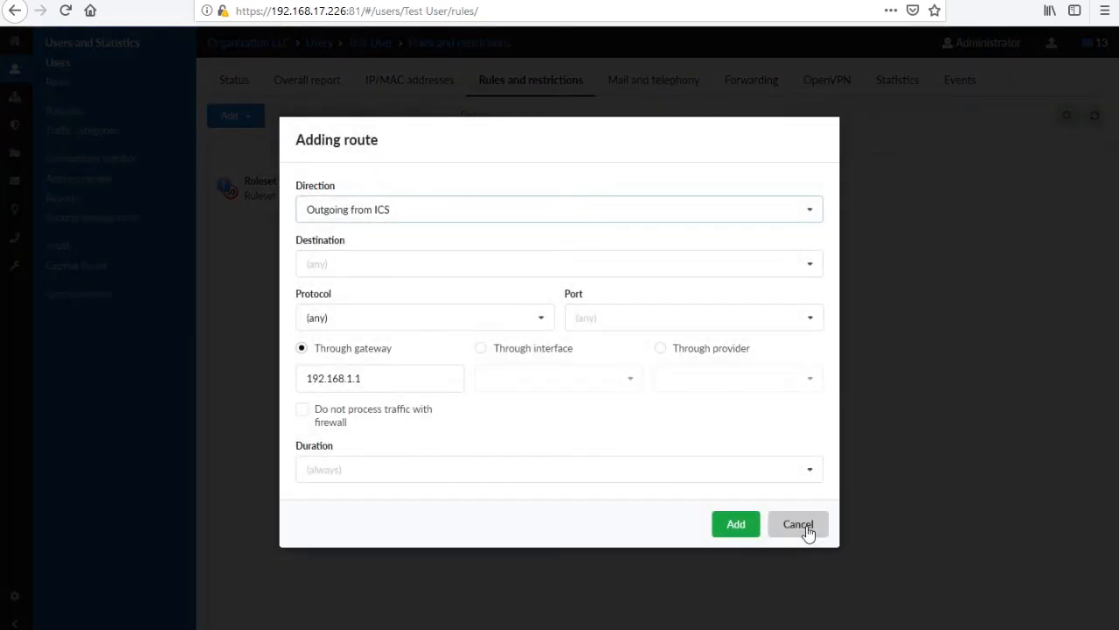
left_click(797, 525)
Examine the quota form with its action switched to Limit speed, and close it without adding the quota
left_click(229, 115)
left_click(497, 282)
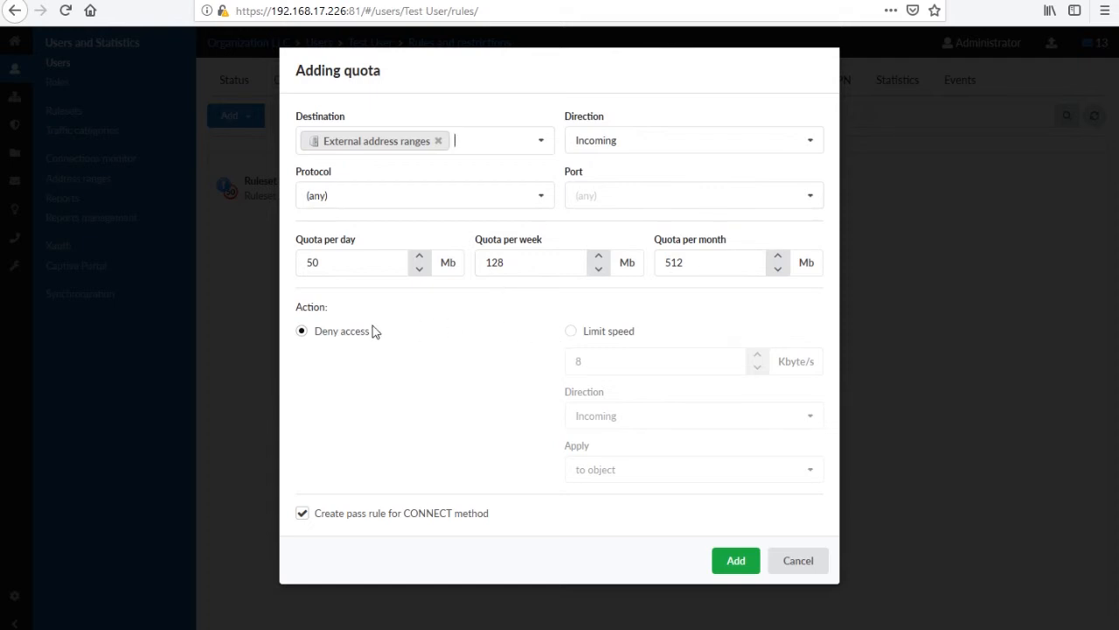
left_click(589, 336)
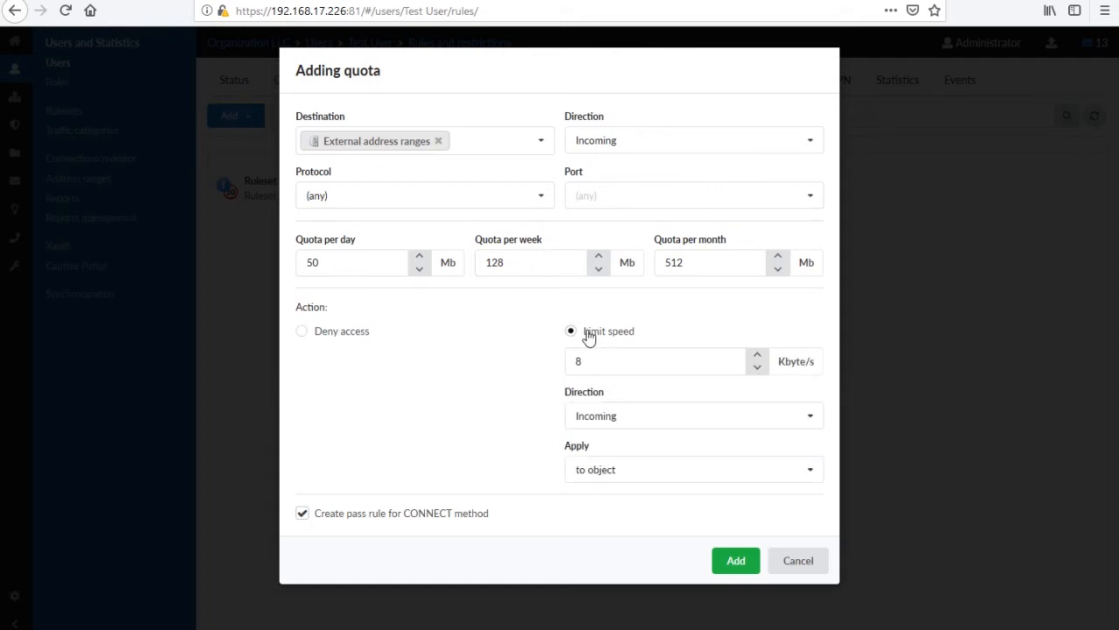
left_click(785, 566)
Examine the content filtering rule form for Test User and close it without adding the rule
left_click(249, 117)
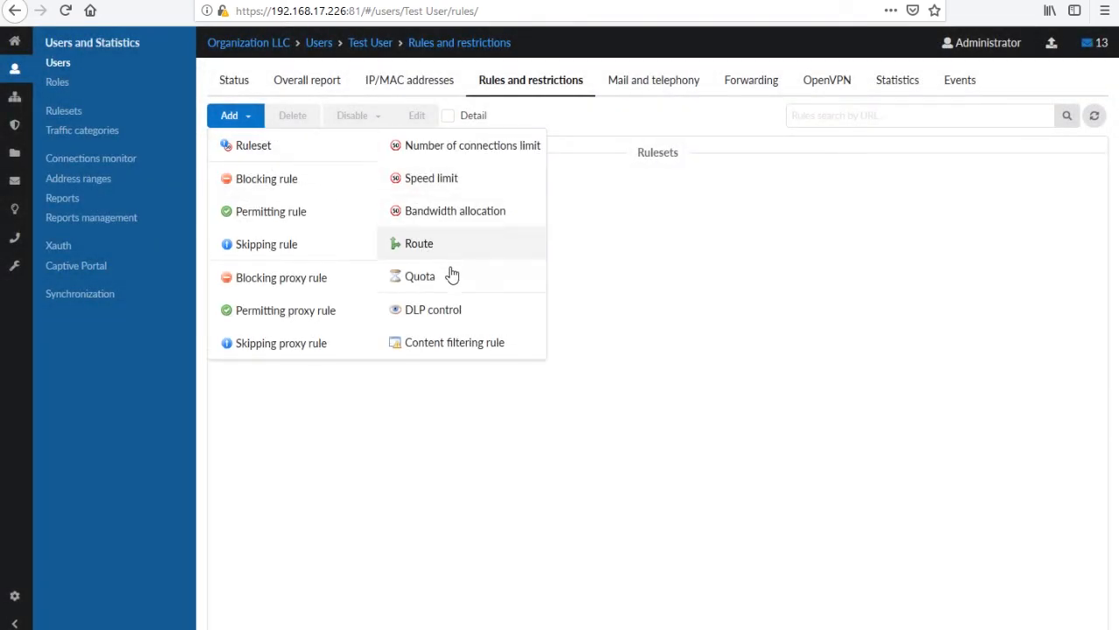
left_click(475, 344)
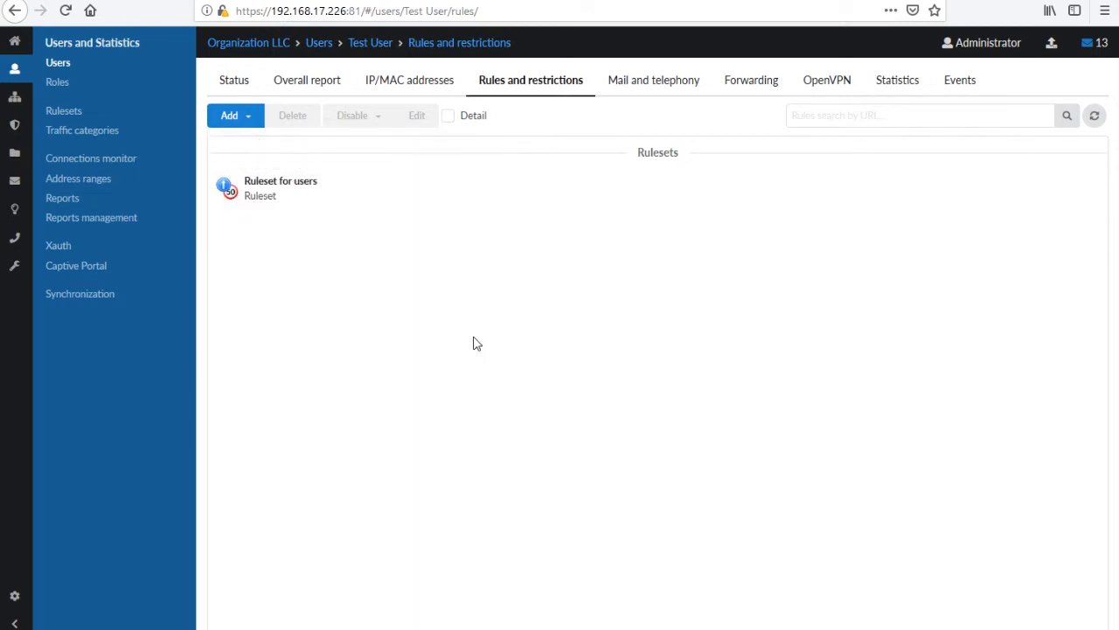
Add the postmaster mailbox for Test User with a mailbox password, agreeing to create the missing mail domain
left_click(635, 93)
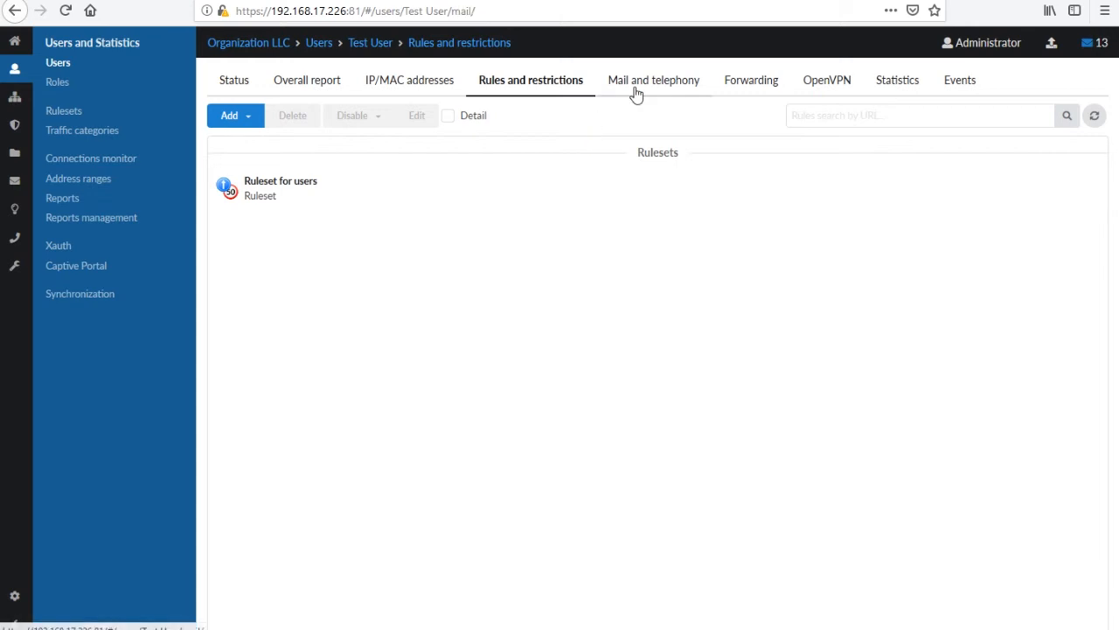
left_click(247, 118)
left_click(249, 143)
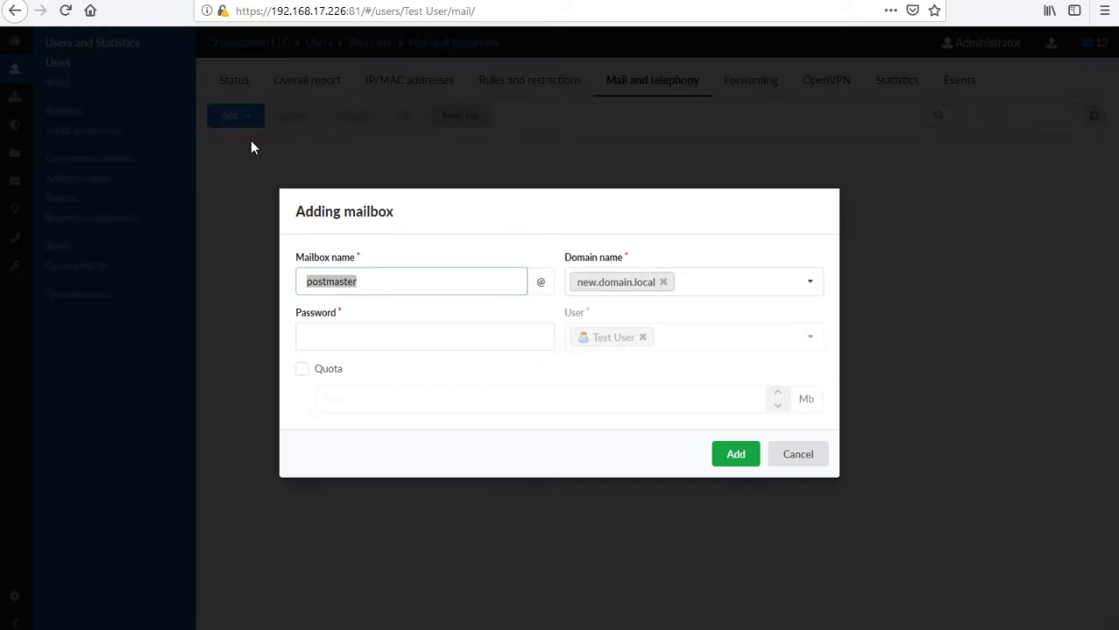
left_click(385, 339)
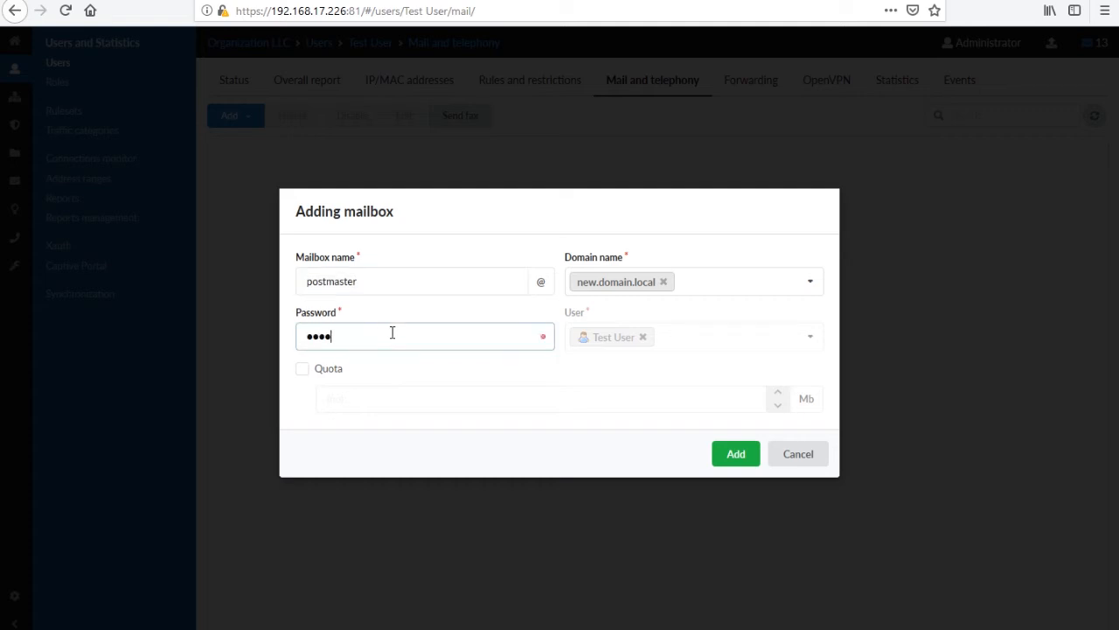
left_click(727, 456)
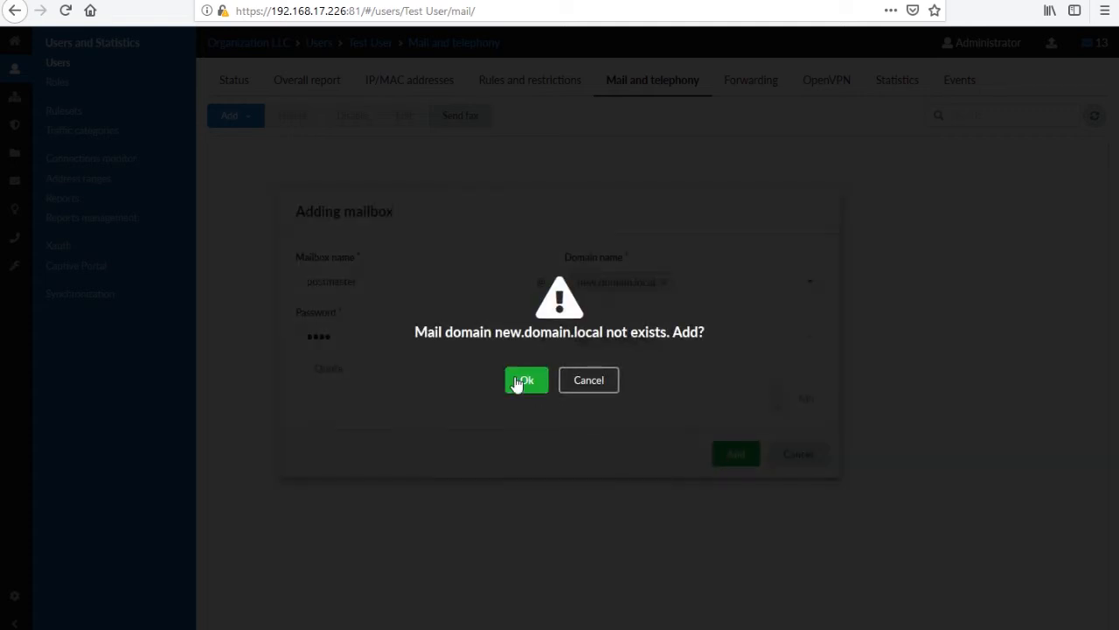
left_click(516, 382)
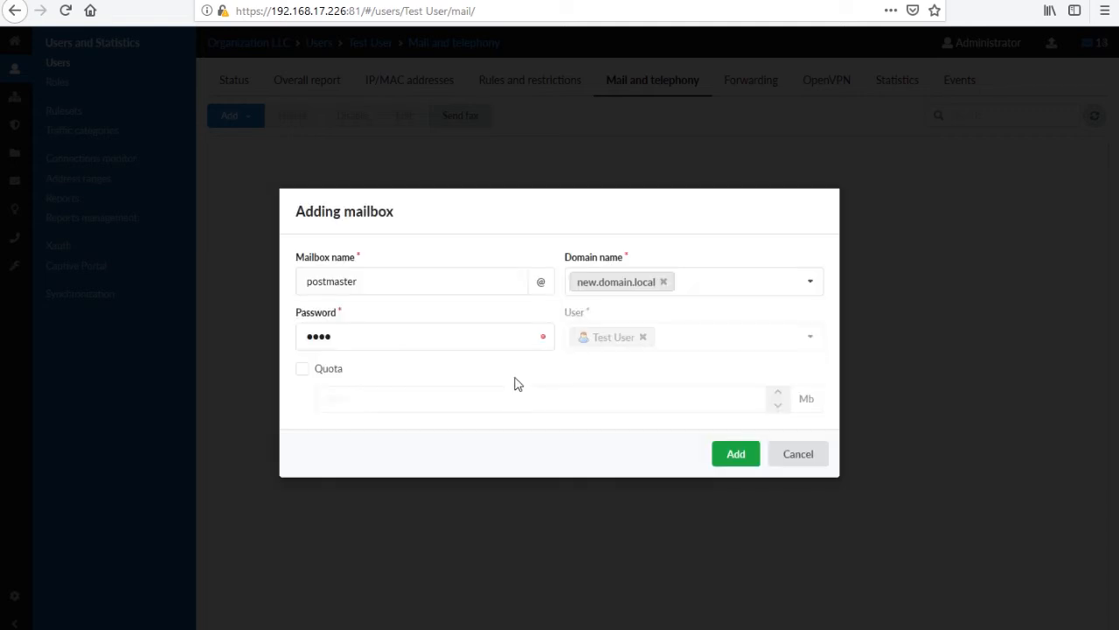
left_click(718, 459)
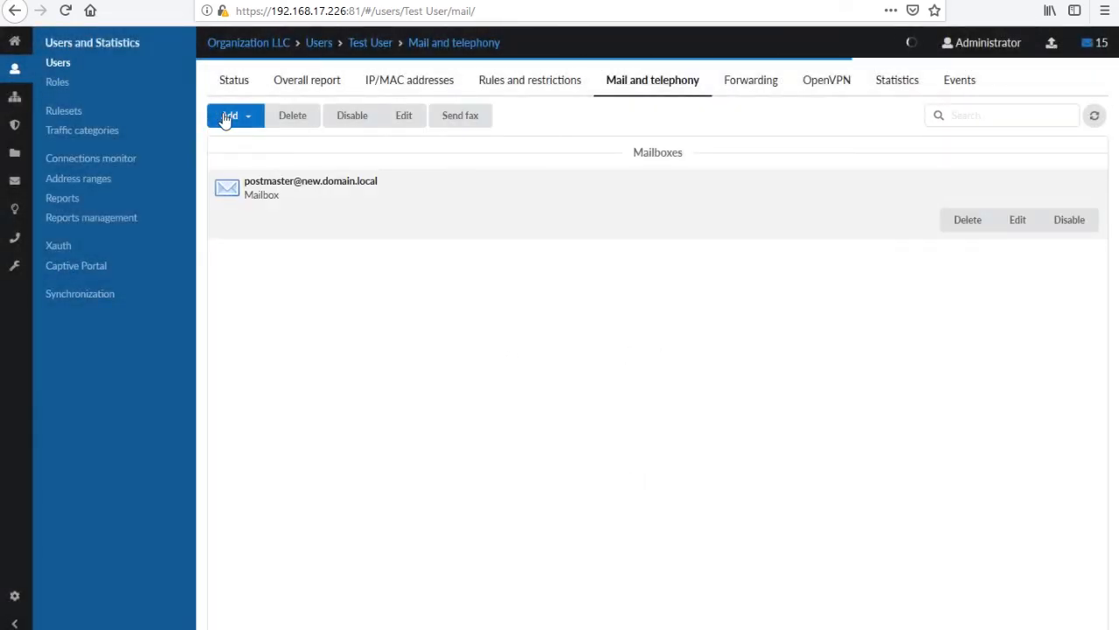
Add the organization number 101 for Test User, leaving its other settings at their defaults
left_click(226, 118)
left_click(225, 203)
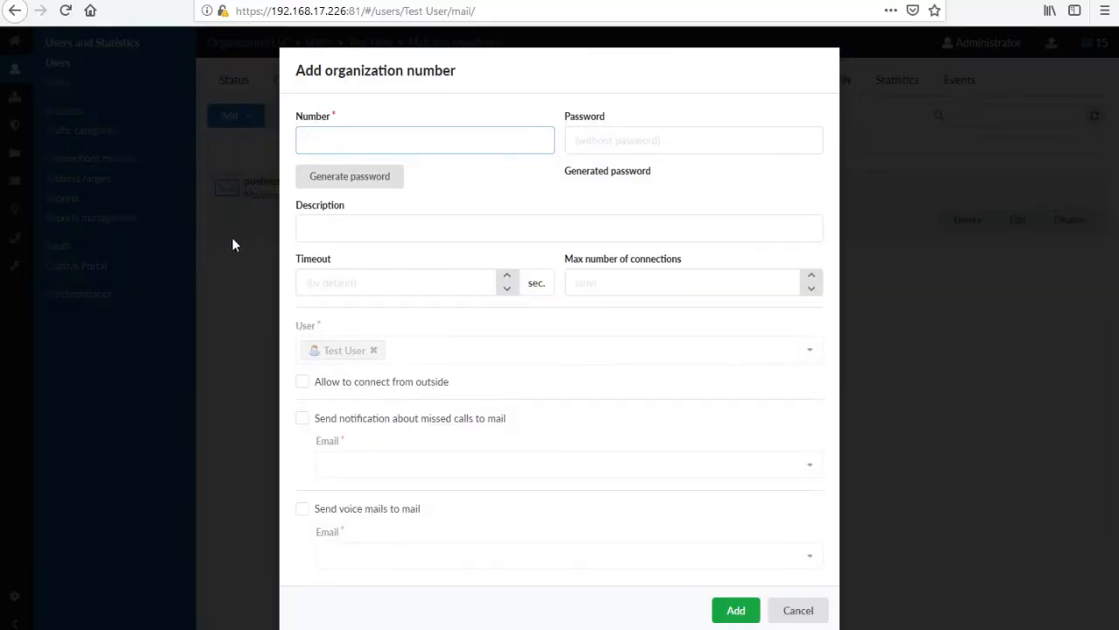
type("101")
left_click(738, 612)
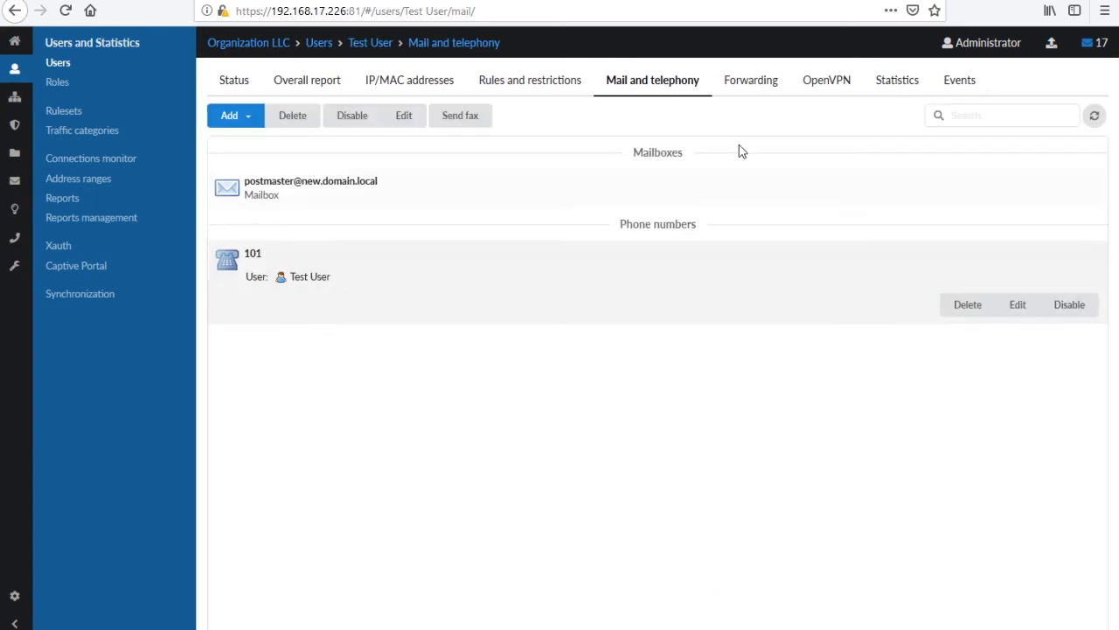
Examine the no-answer redirect form with 101 as the unanswered number and Phone numbers as the call target, and cancel it
left_click(742, 87)
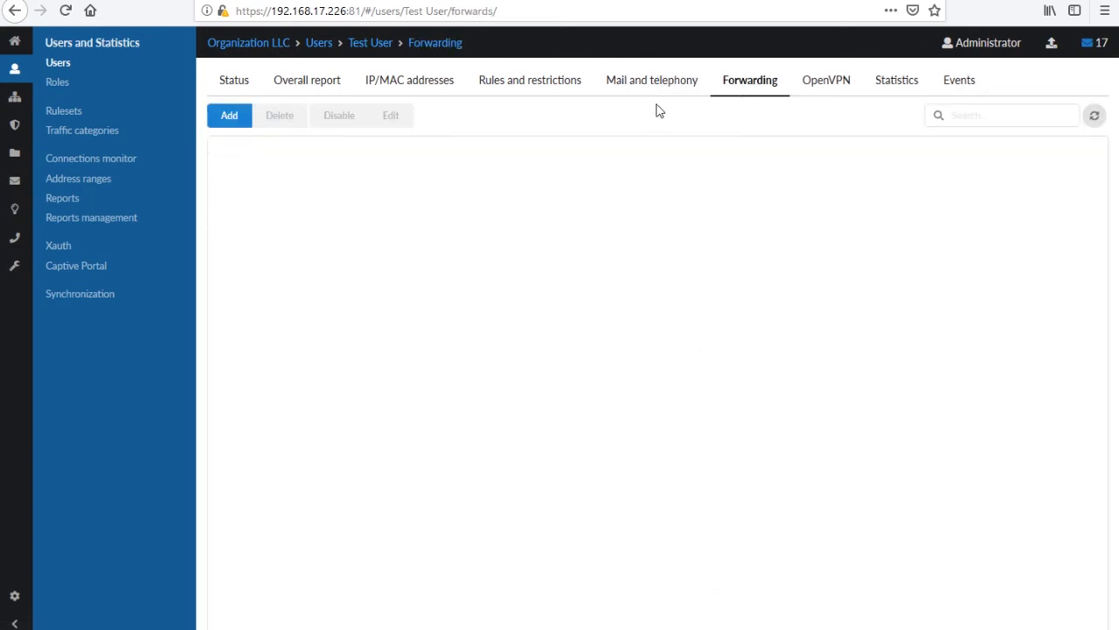
left_click(230, 119)
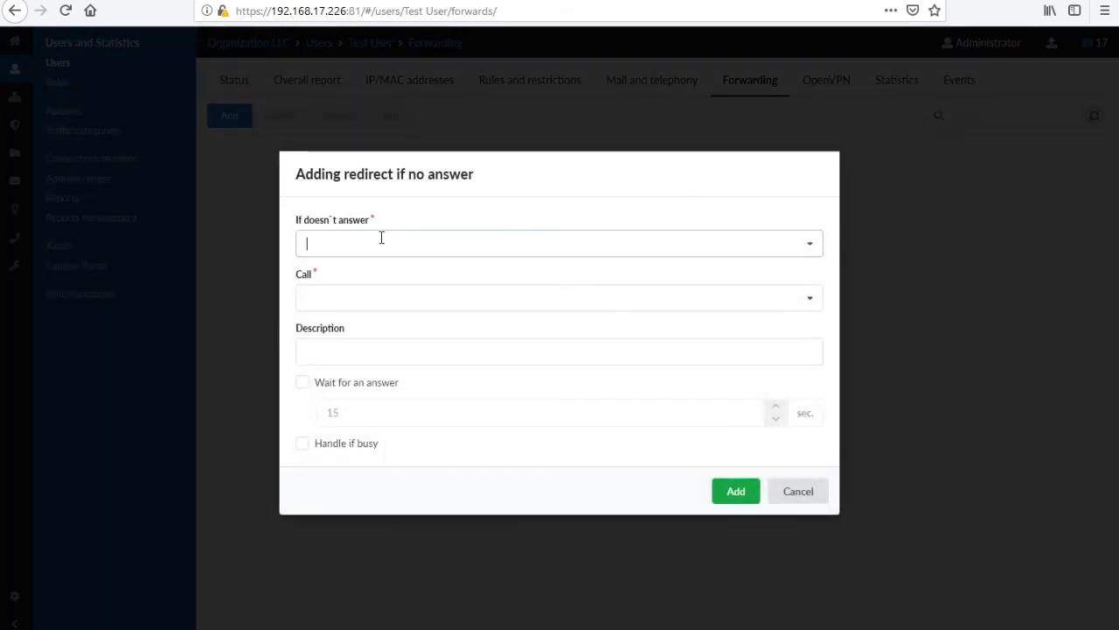
left_click(380, 237)
left_click(372, 275)
left_click(372, 298)
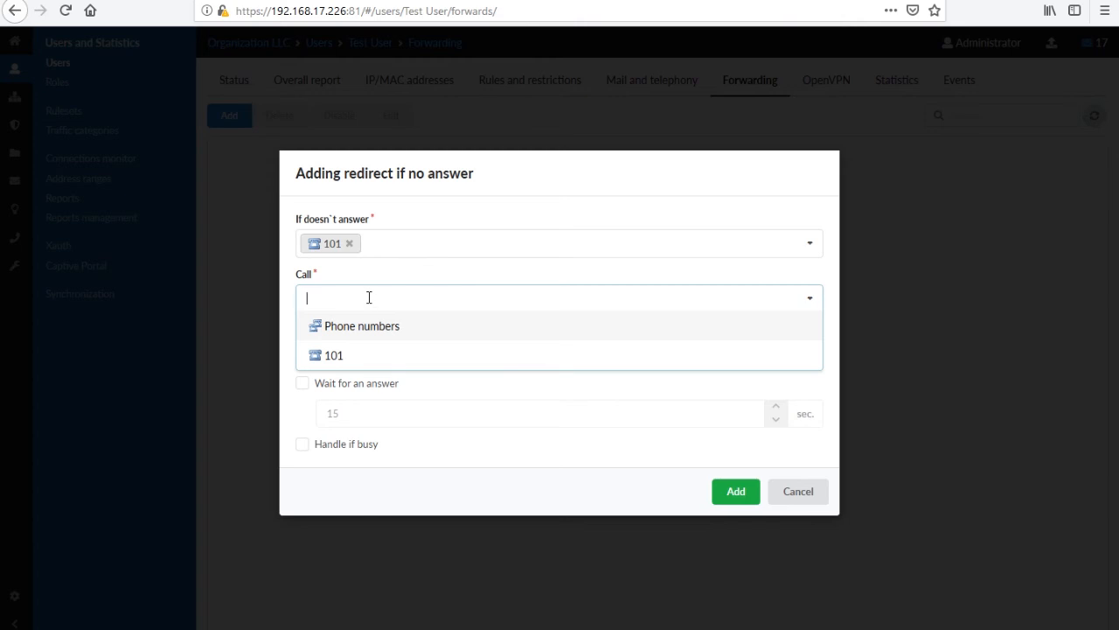
left_click(373, 325)
left_click(463, 274)
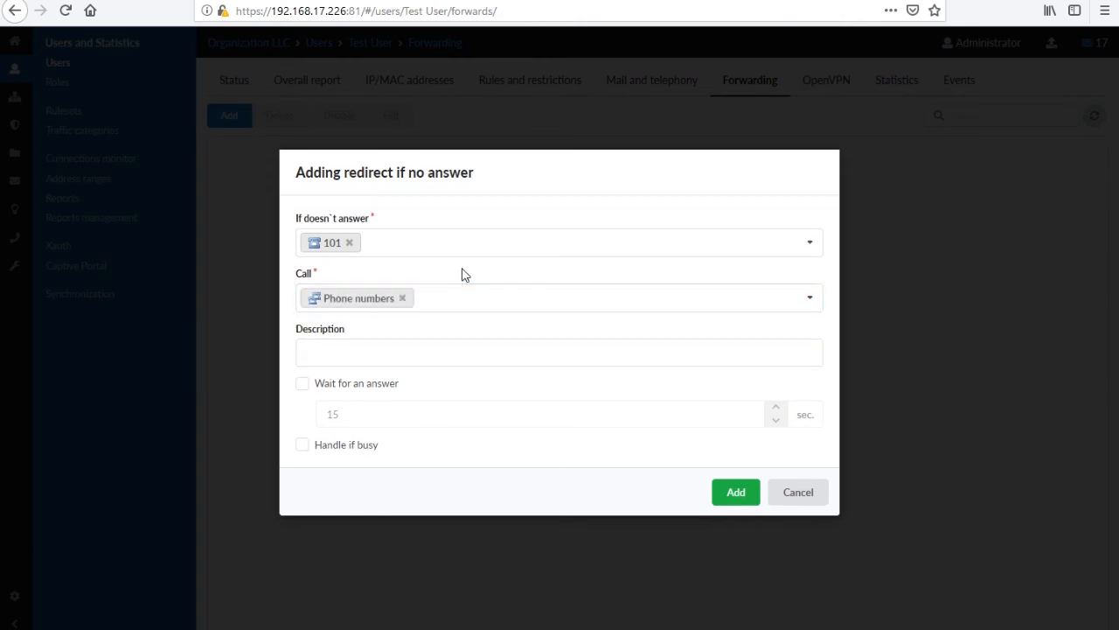
left_click(795, 496)
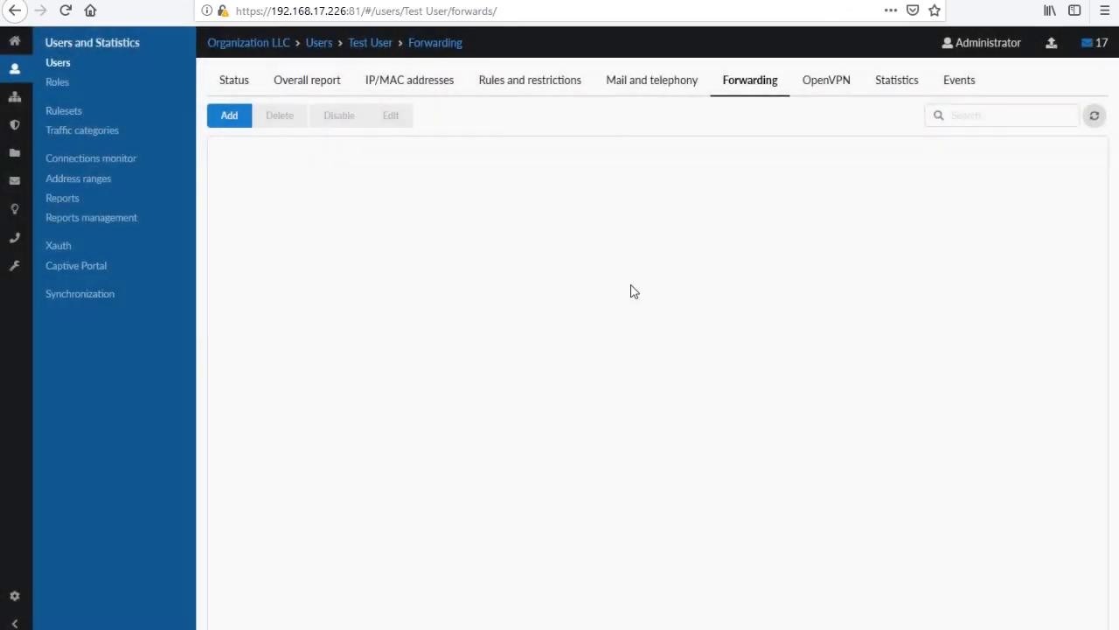
Review Test User's statistics reports and event log for today
left_click(896, 81)
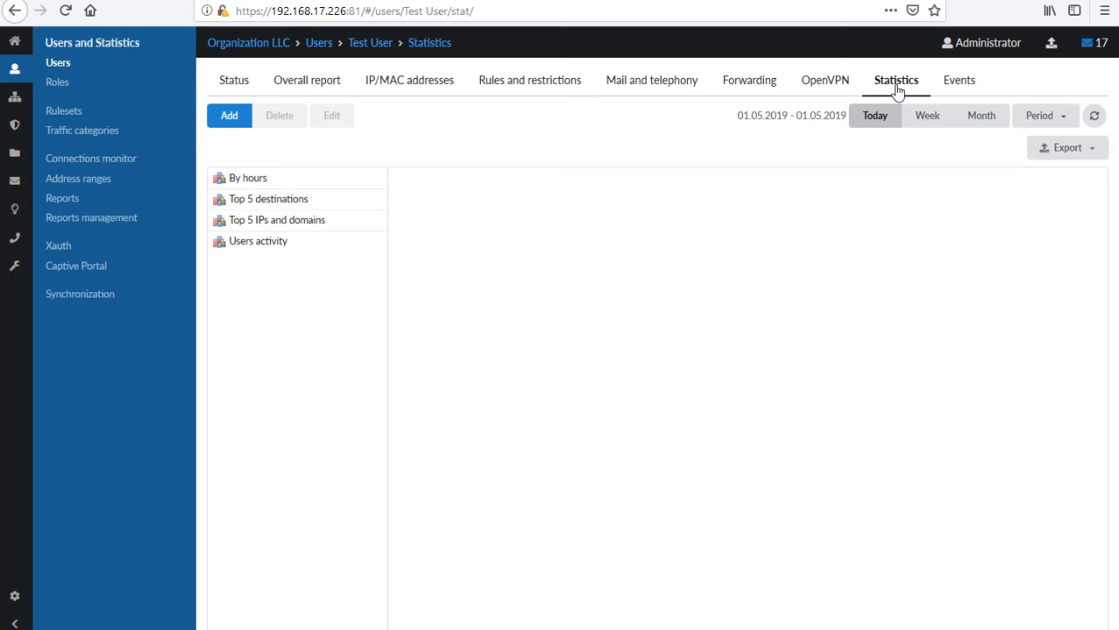
left_click(943, 87)
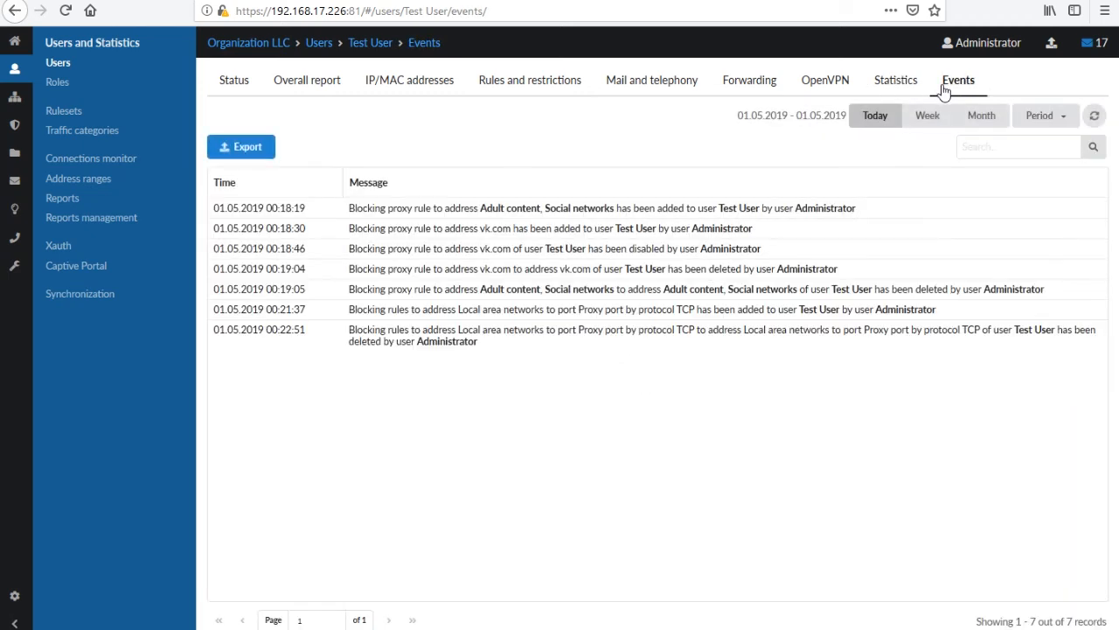